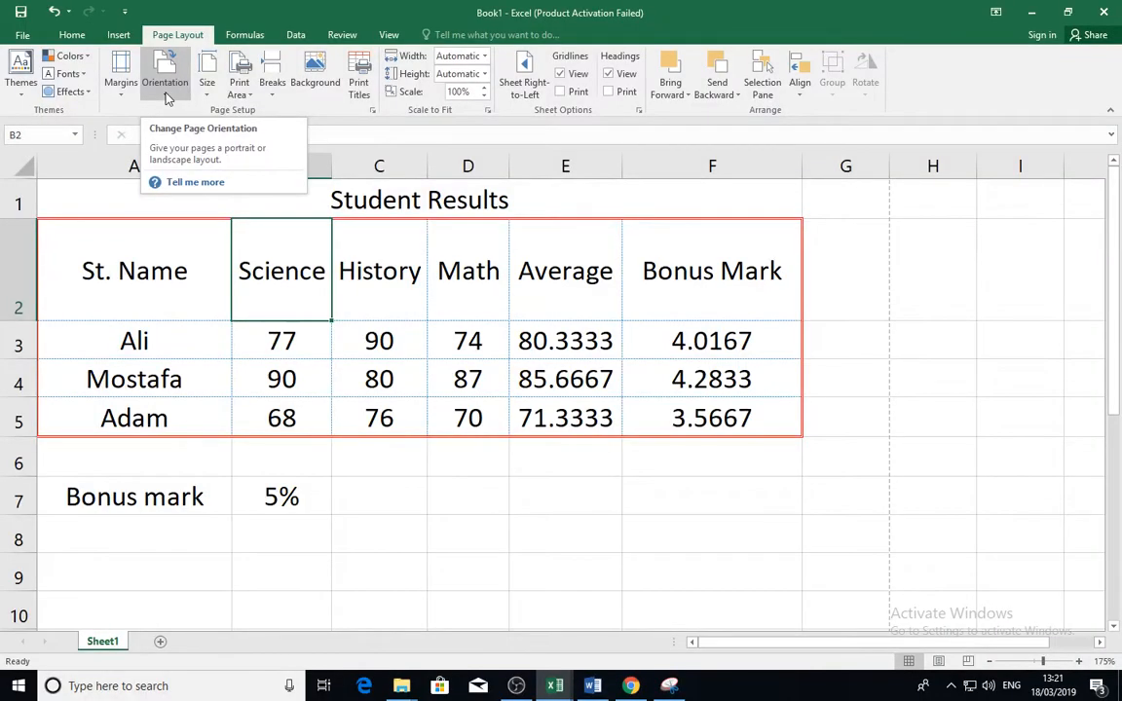
Step: Look at the page orientation options and preview how the Student Results sheet prints in portrait
click(167, 96)
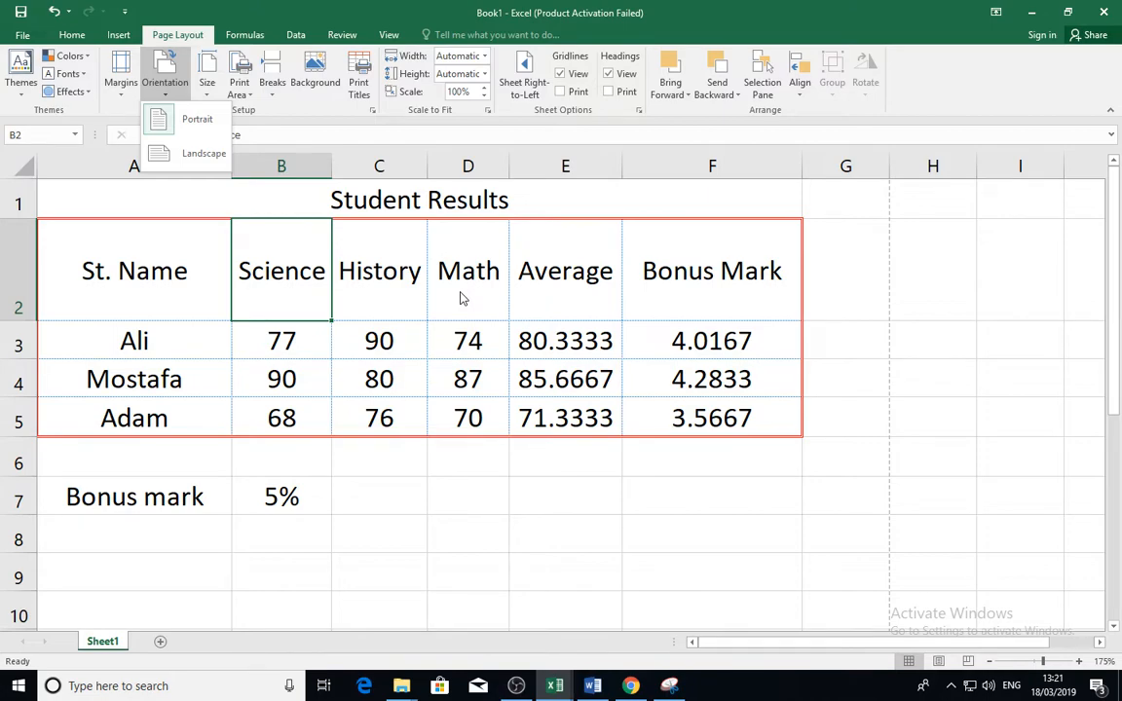
click(25, 37)
click(26, 37)
click(39, 216)
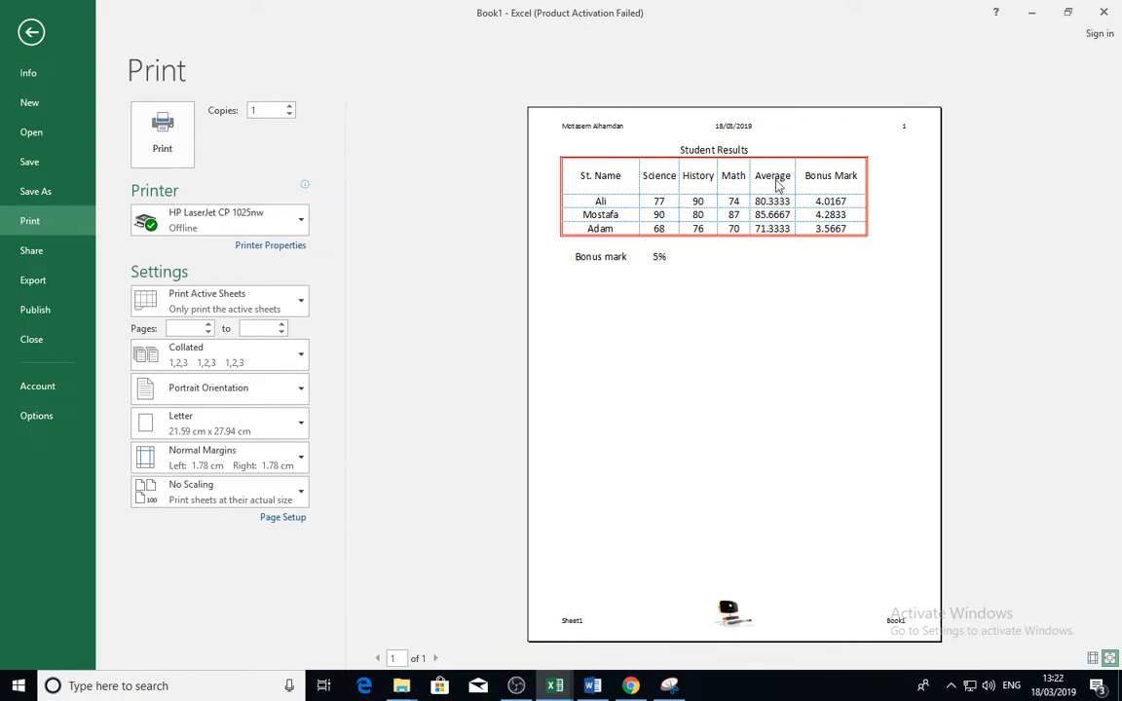
click(31, 32)
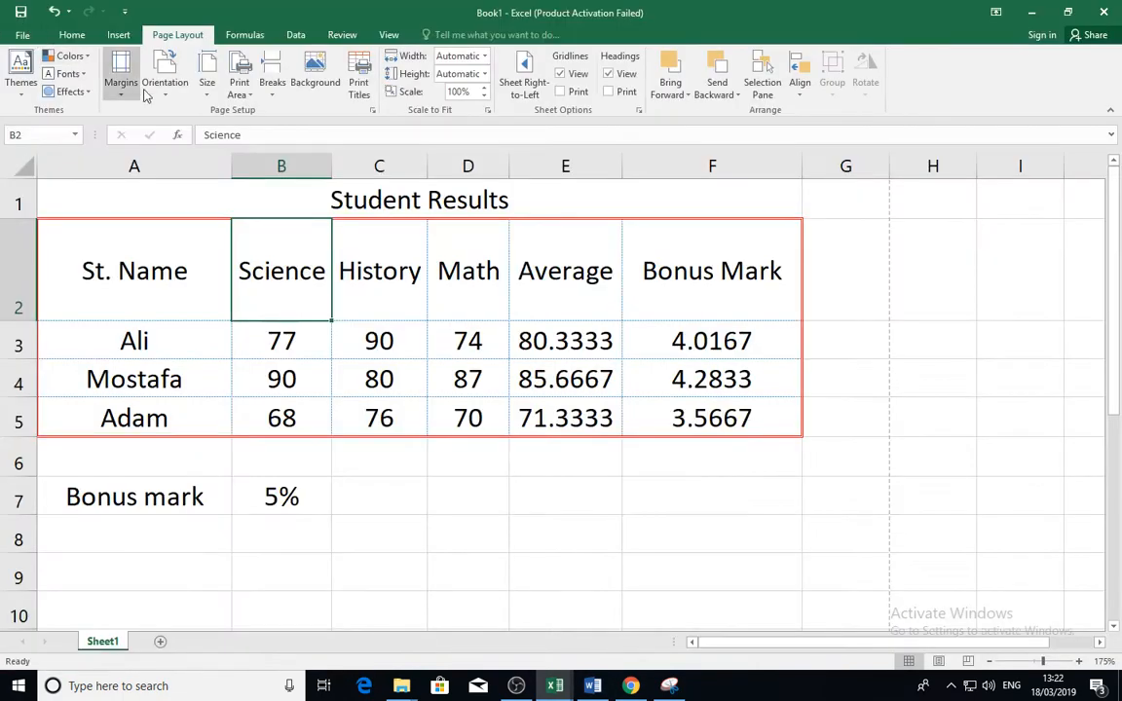
Step: Set the page orientation to Landscape and check the sheet in the print preview
click(165, 82)
click(194, 156)
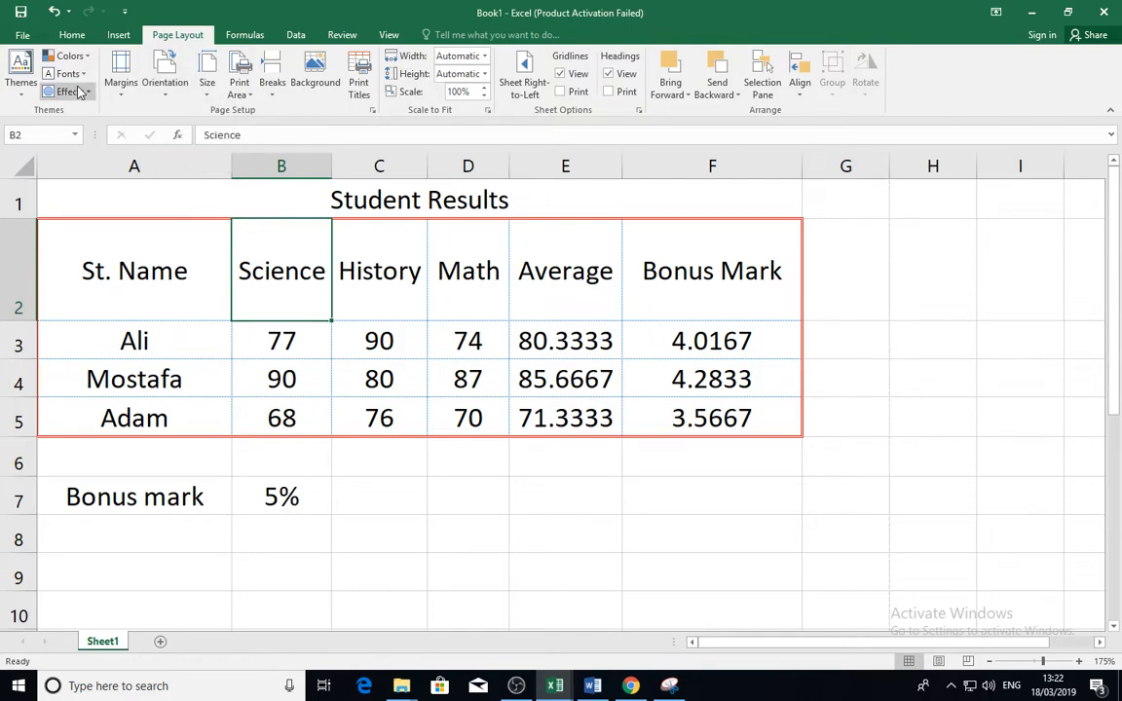
click(22, 35)
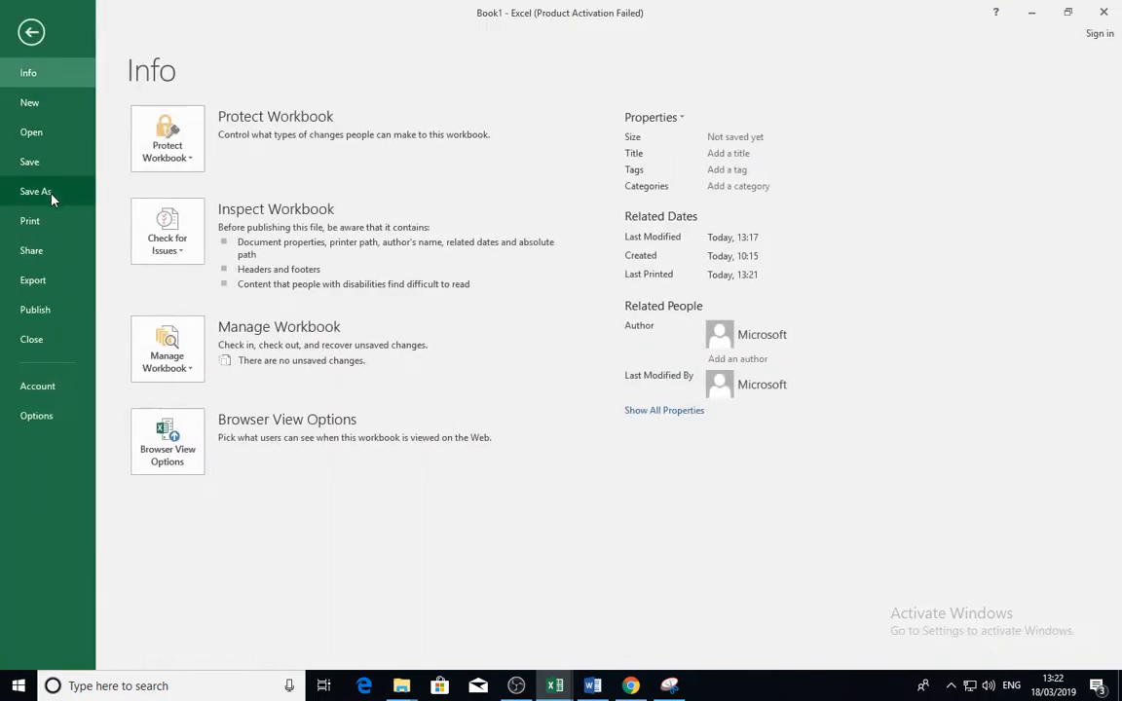
click(42, 229)
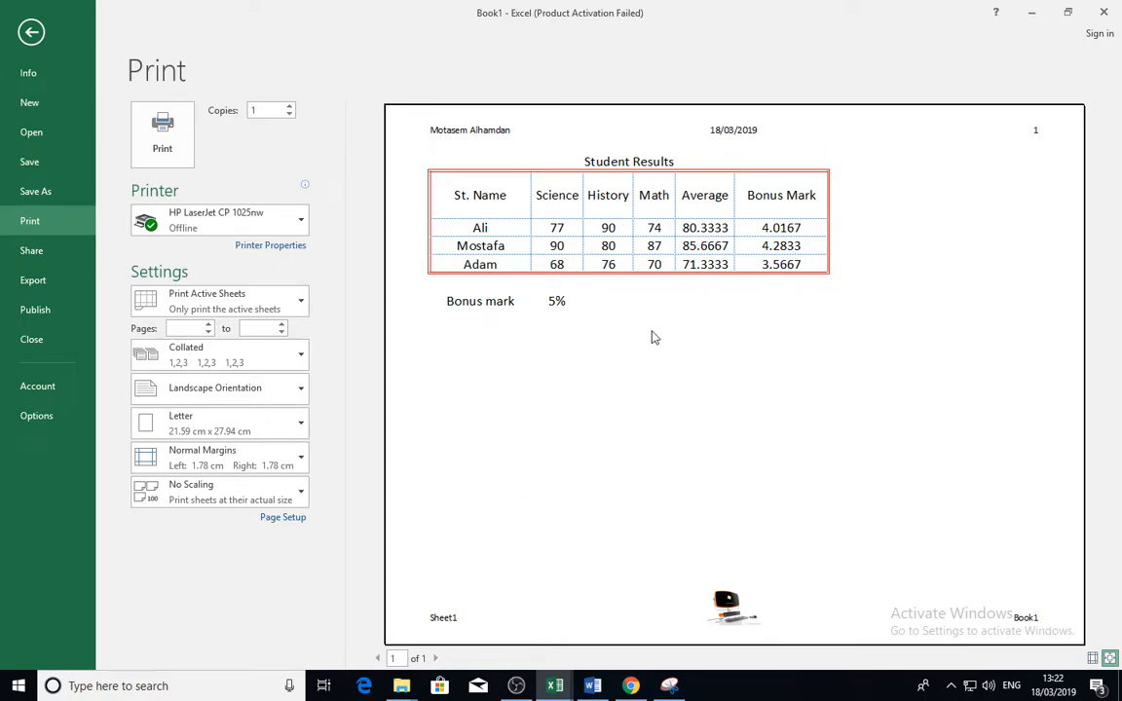
click(32, 33)
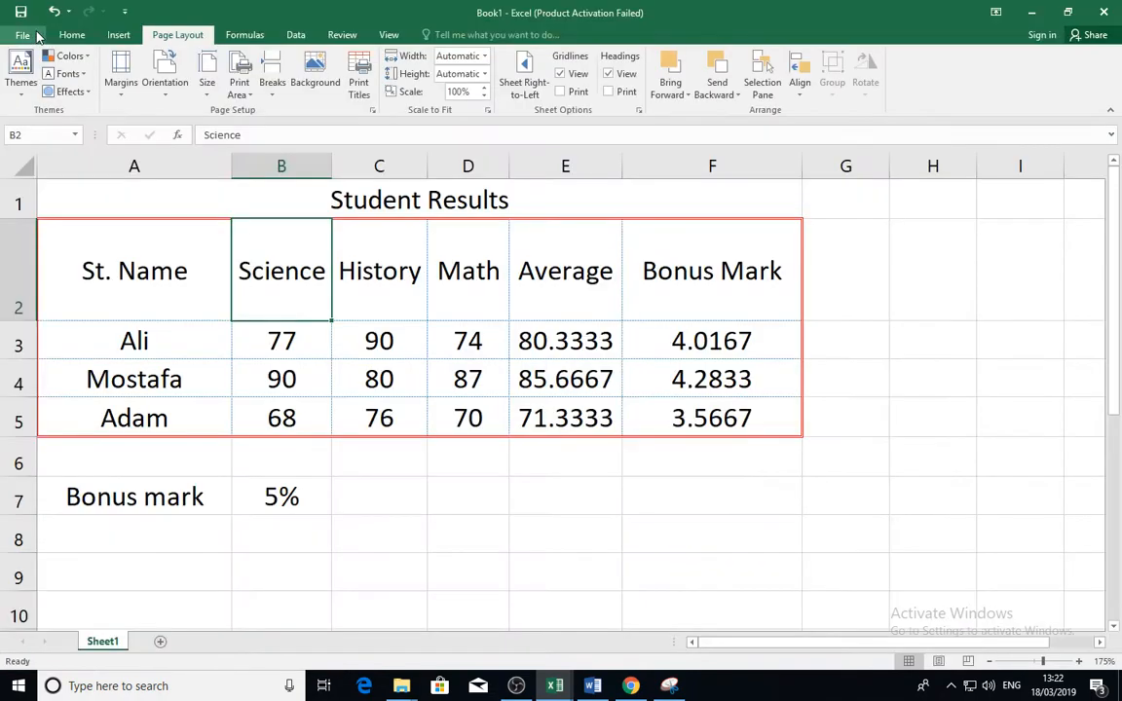
Step: Set the paper size to A4 (21 cm x 29.7 cm)
click(205, 87)
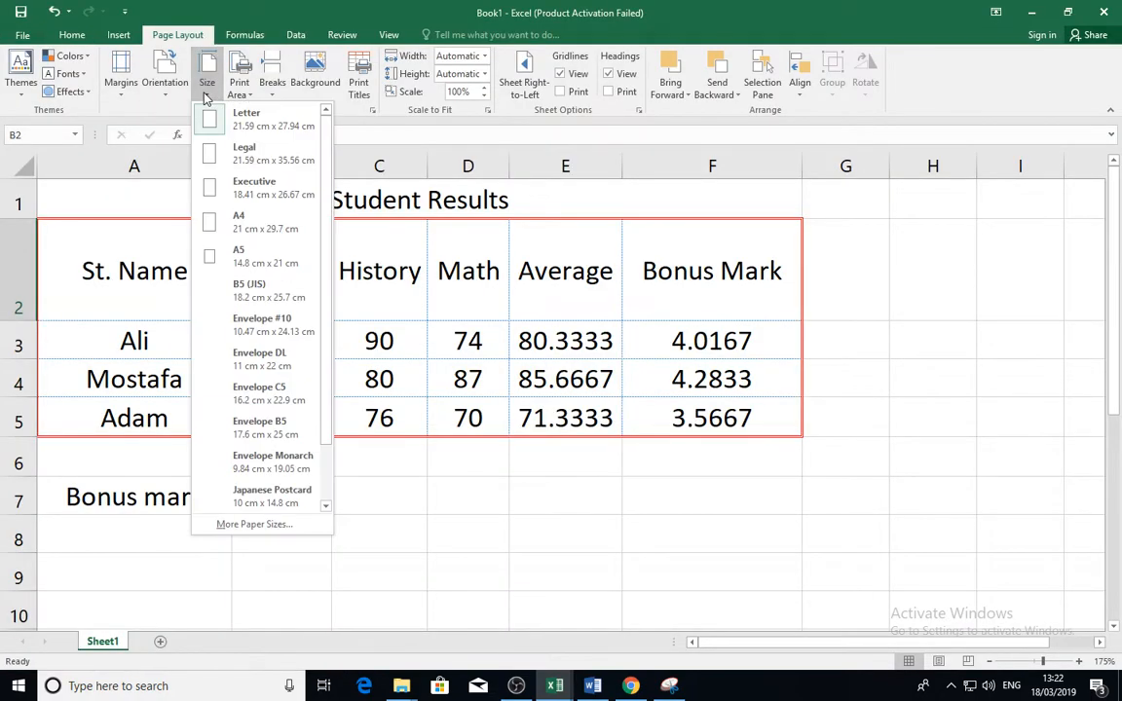
mouse_move(323, 141)
mouse_down()
mouse_move(321, 169)
mouse_move(316, 120)
mouse_up()
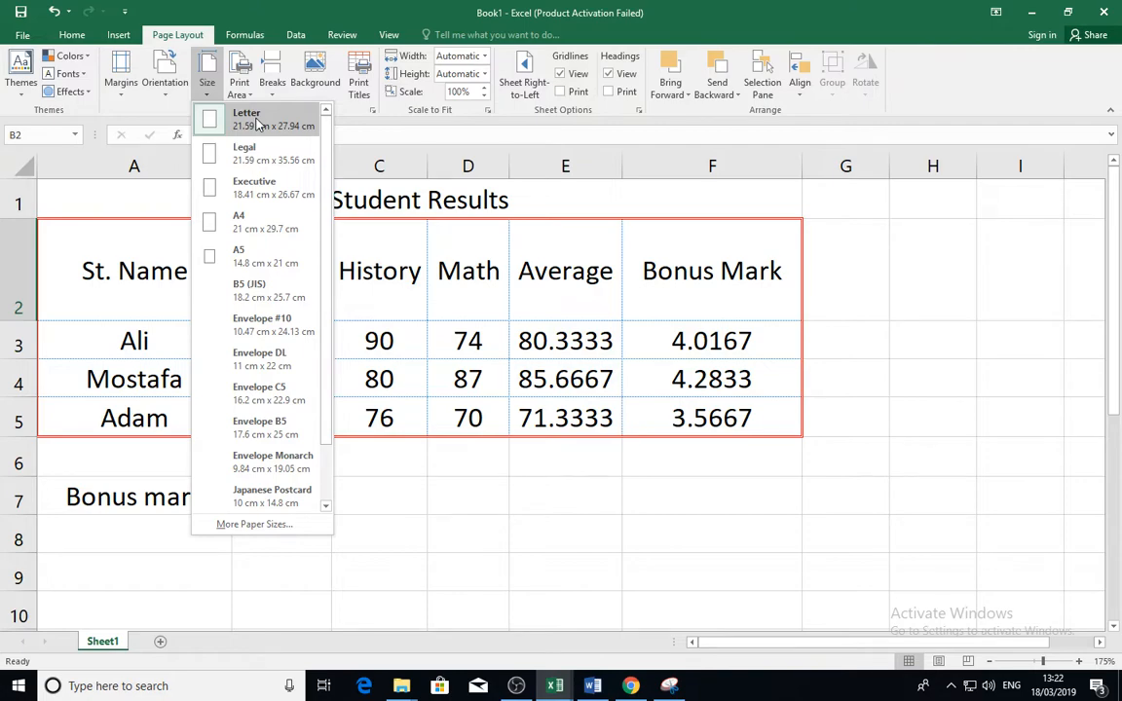
click(244, 229)
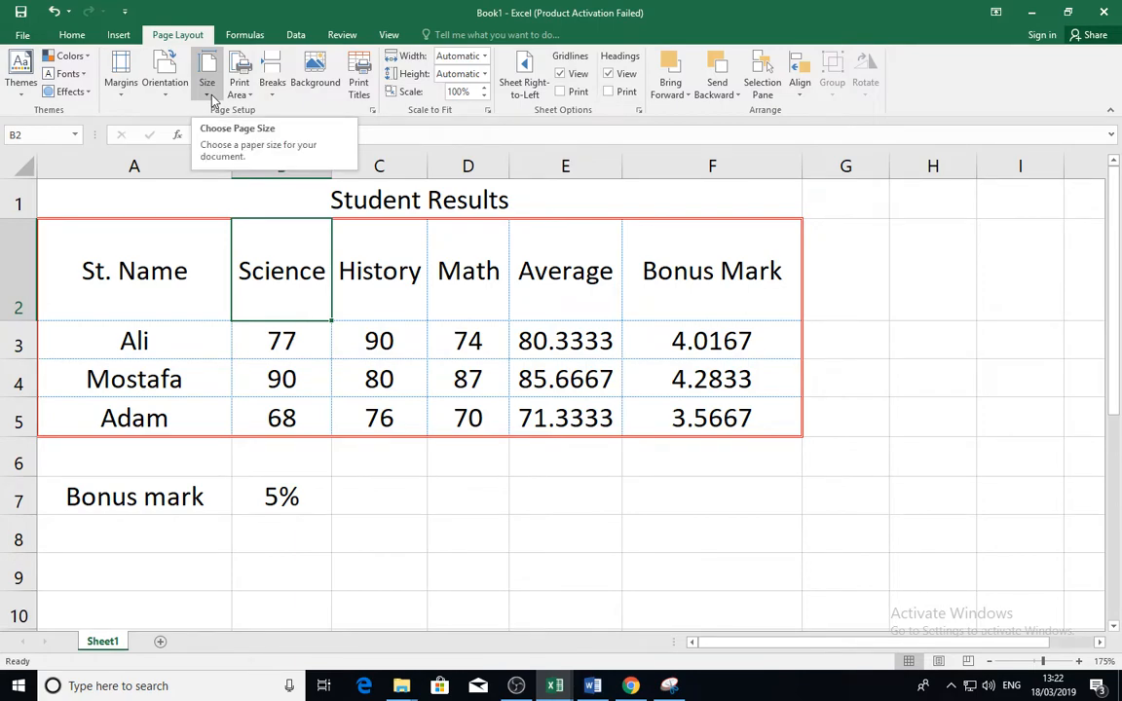
click(123, 95)
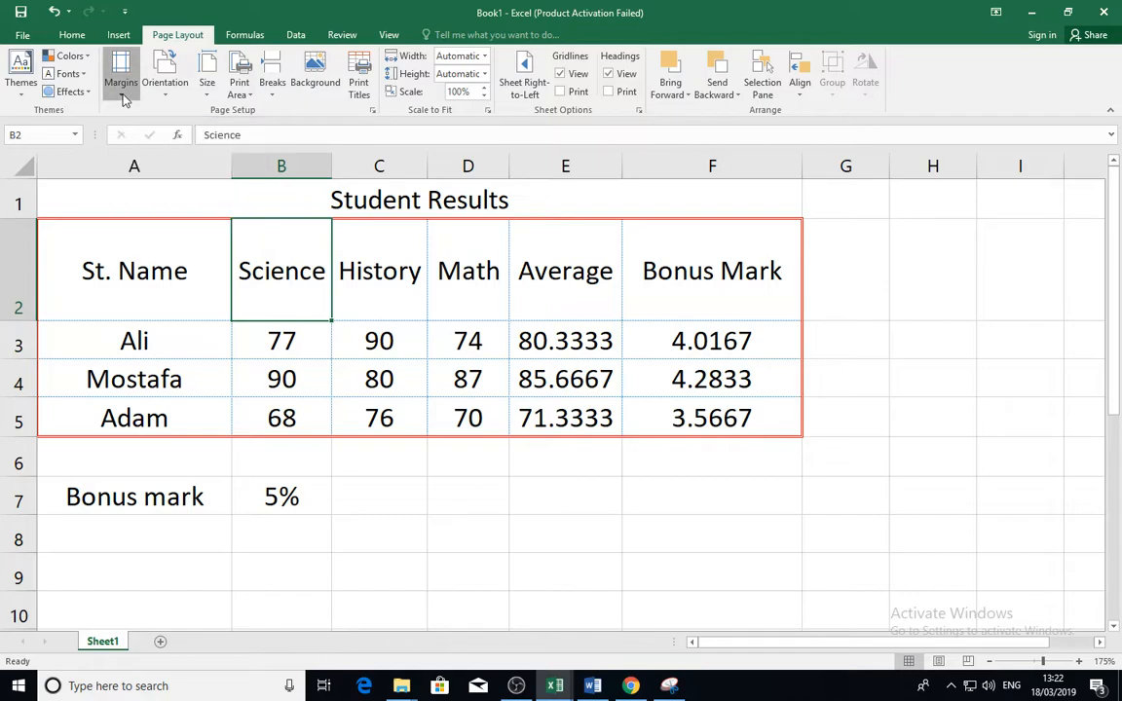
click(151, 364)
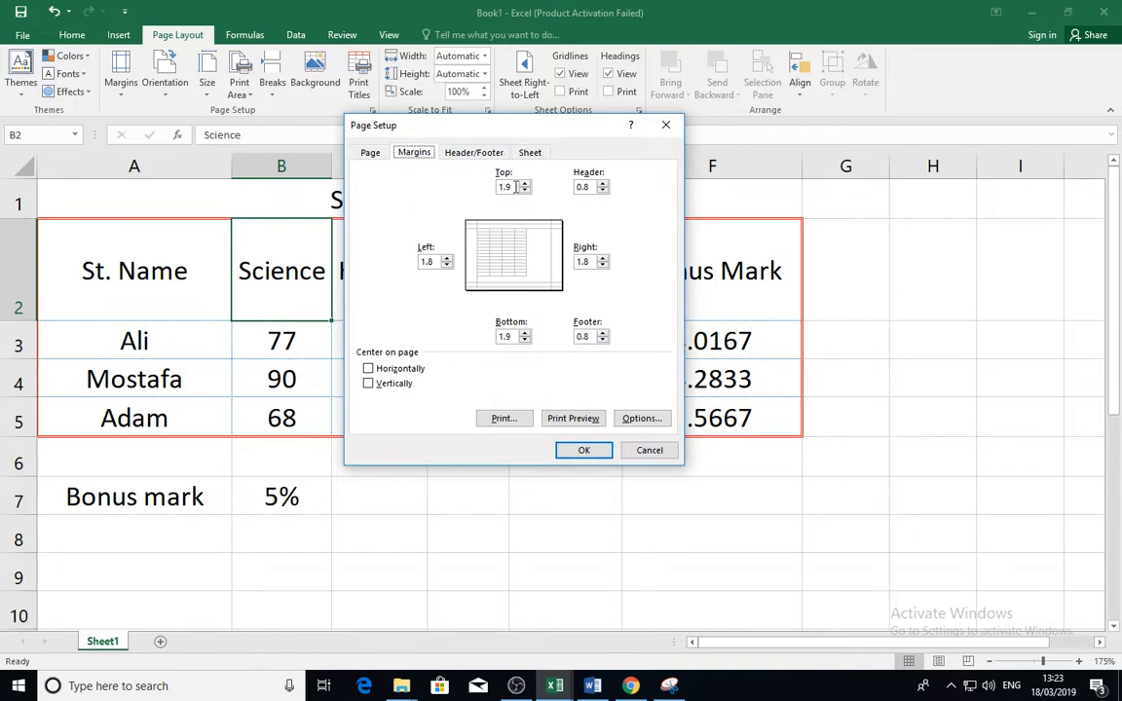
click(647, 451)
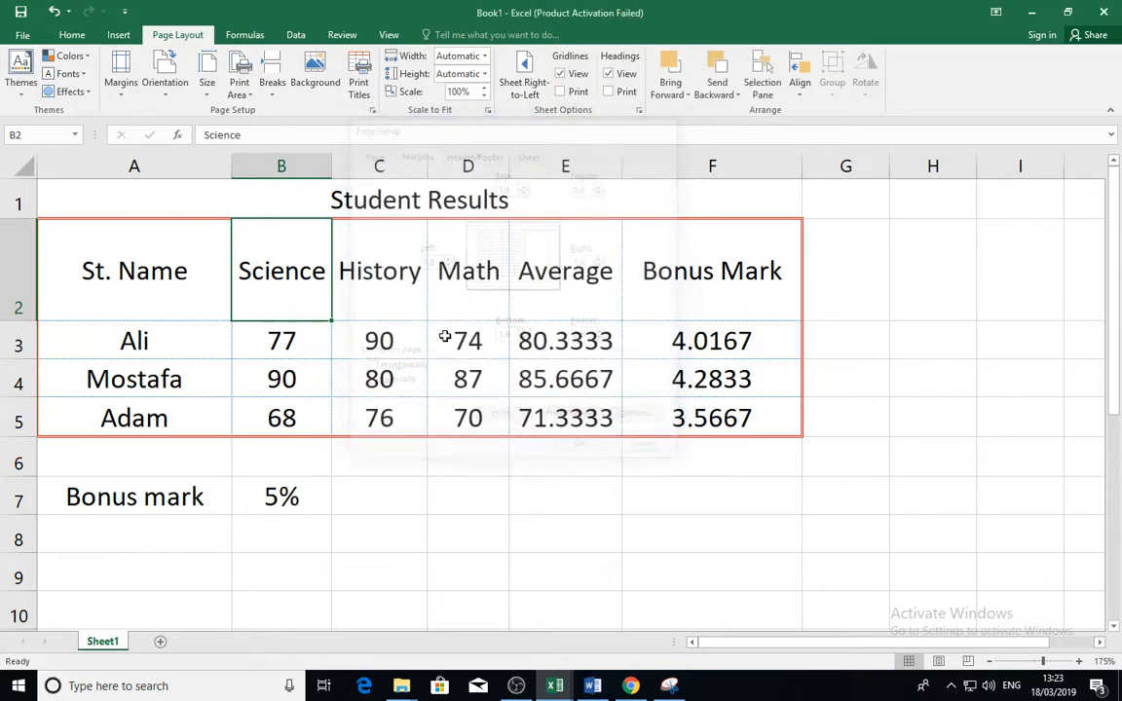
Step: Change the ruler units to Centimeters in the program's advanced display options
click(23, 35)
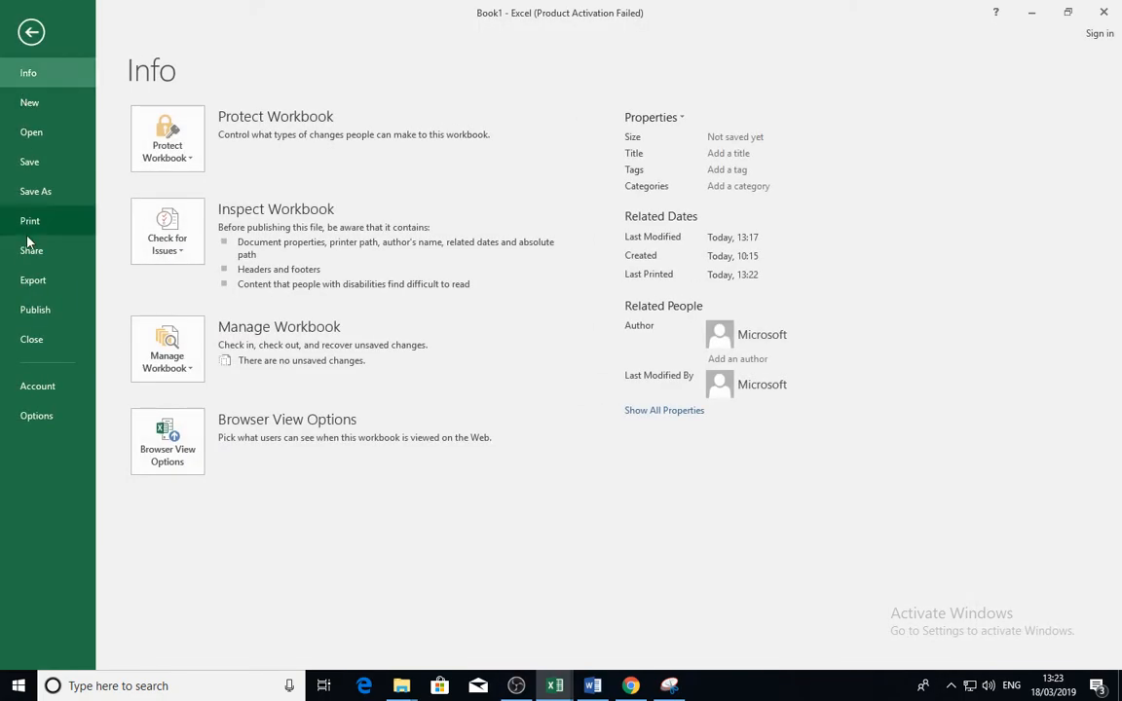
click(44, 417)
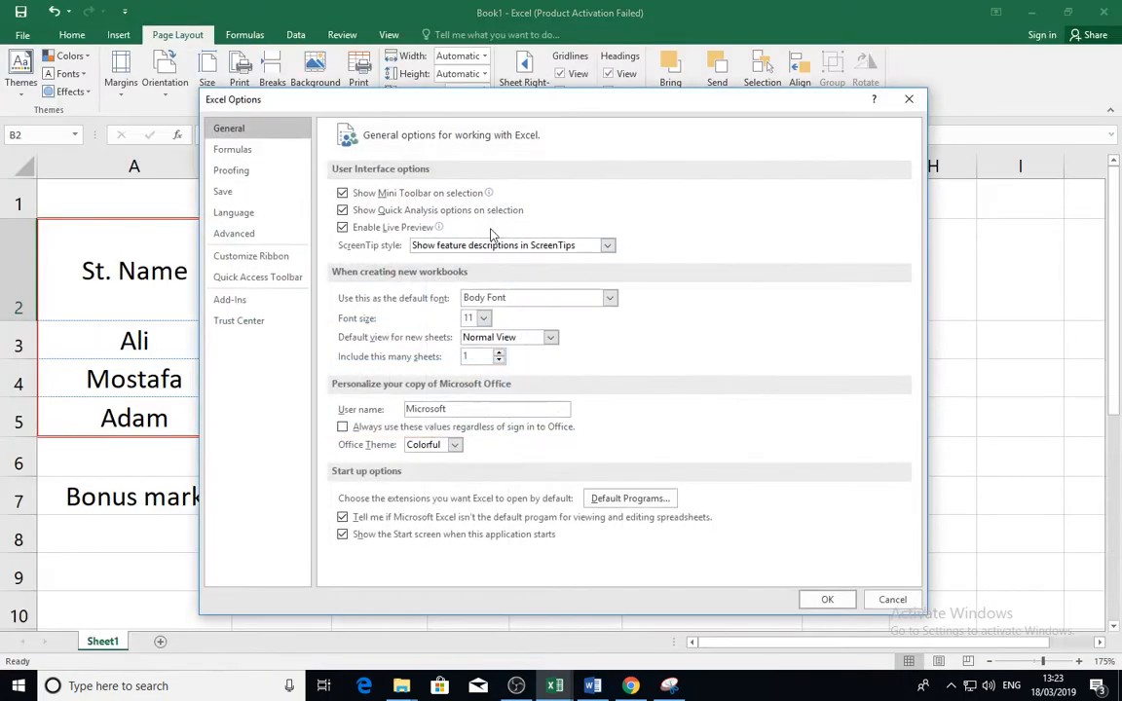
click(238, 234)
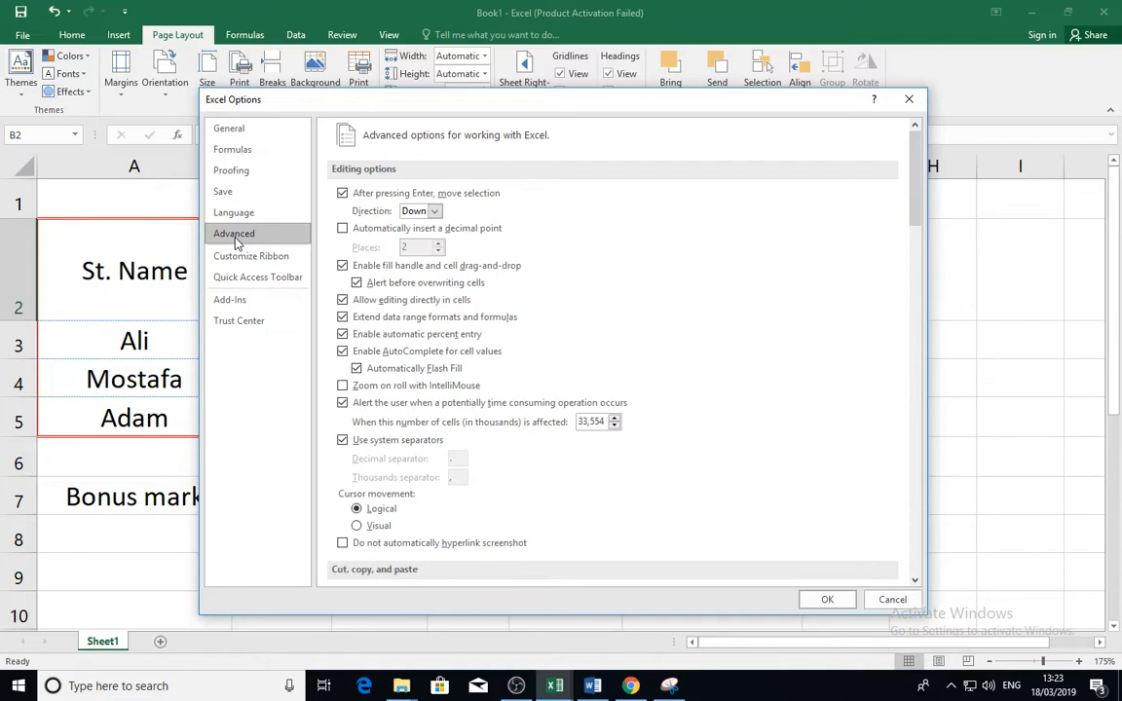
drag(915, 197, 727, 295)
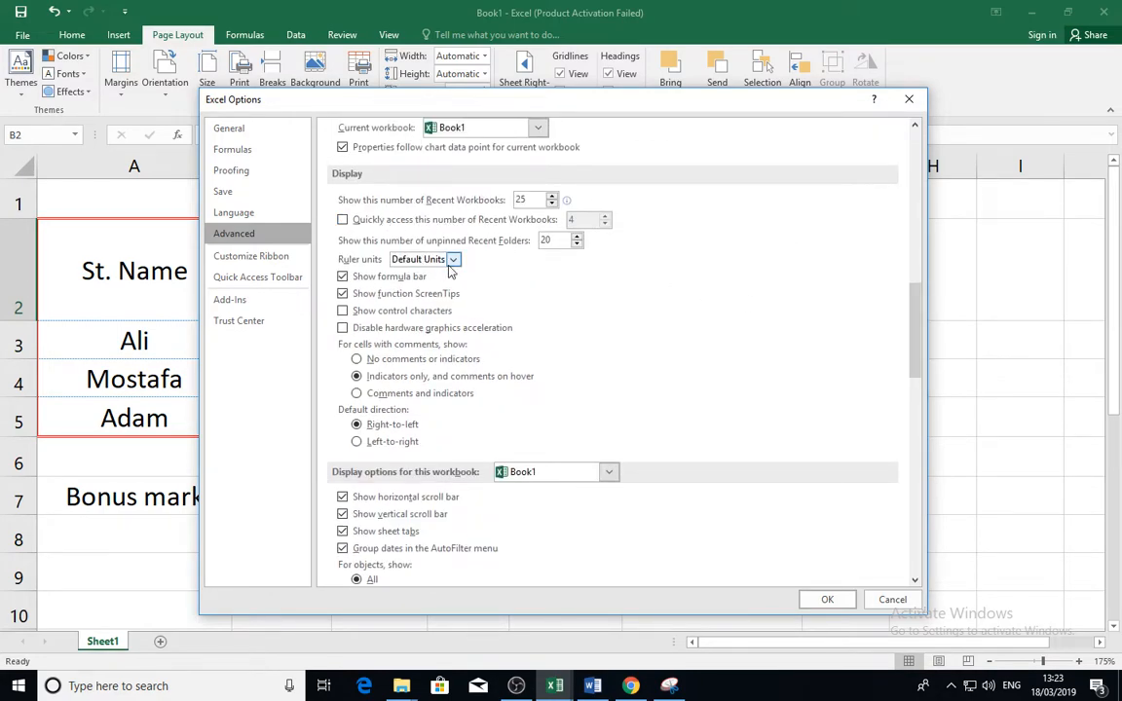
mouse_move(913, 357)
mouse_down()
mouse_move(910, 293)
mouse_move(893, 273)
mouse_move(895, 353)
mouse_up()
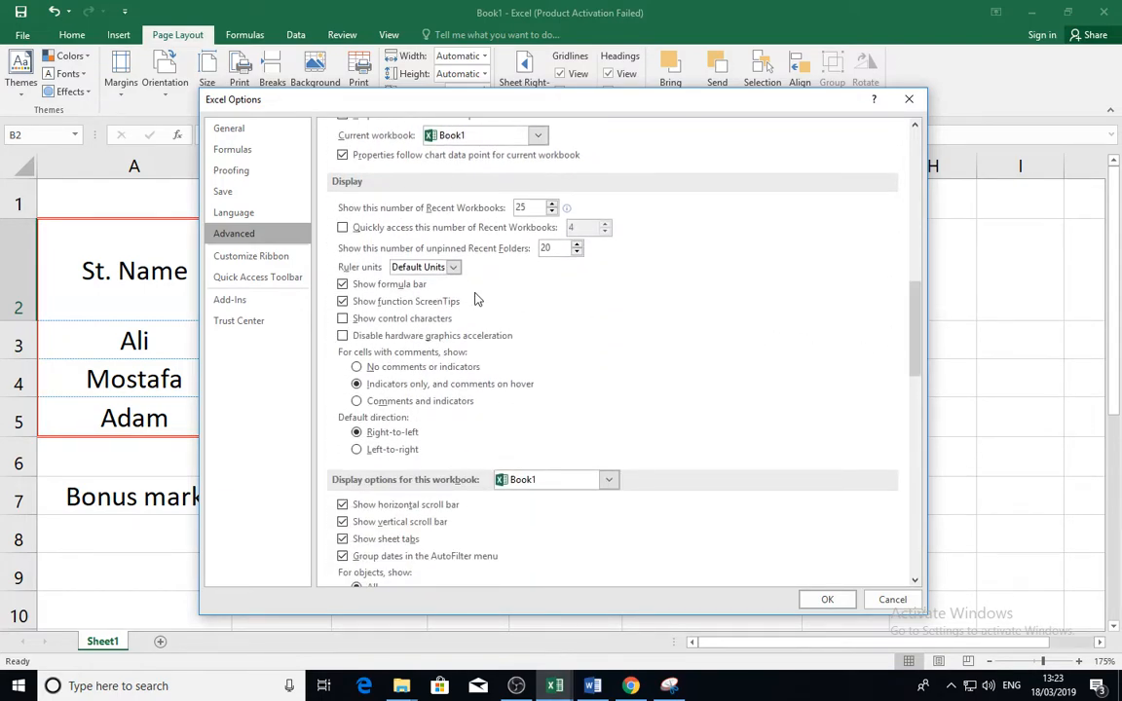
click(453, 267)
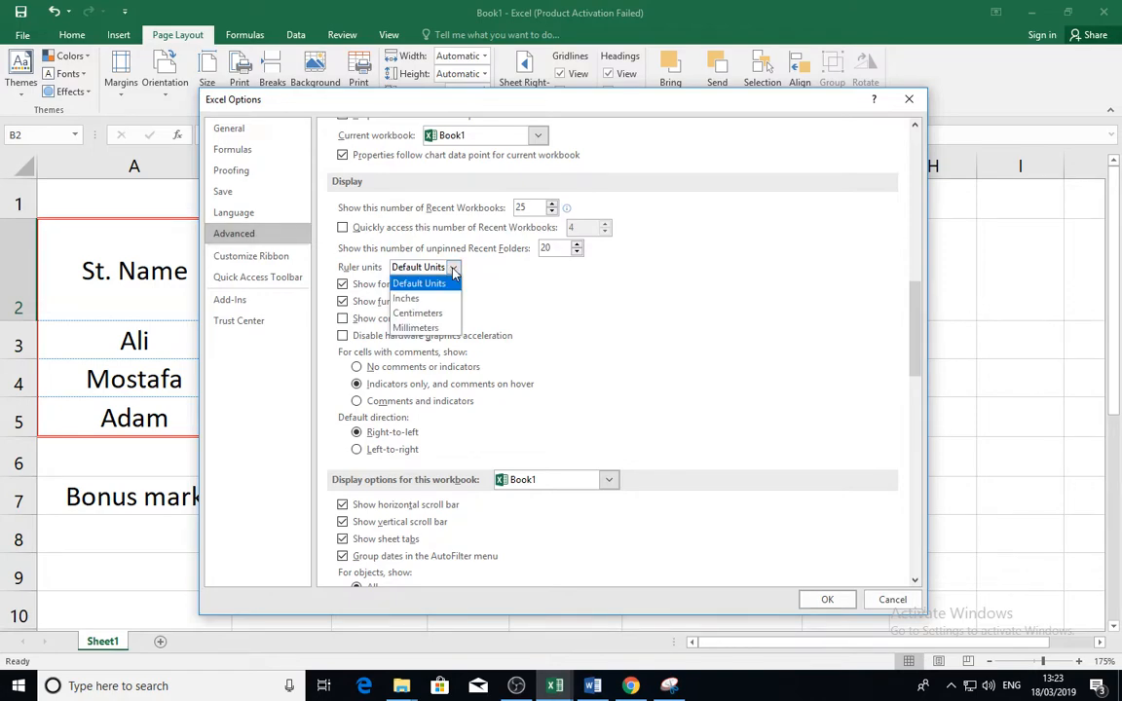
click(421, 314)
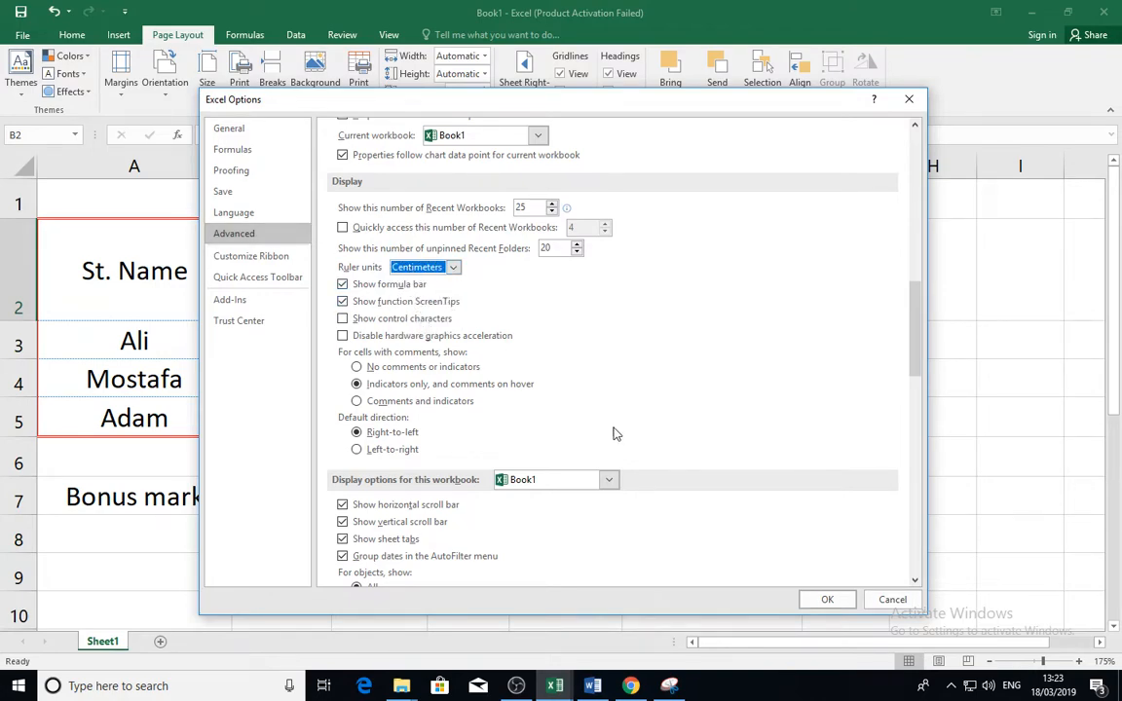
click(827, 600)
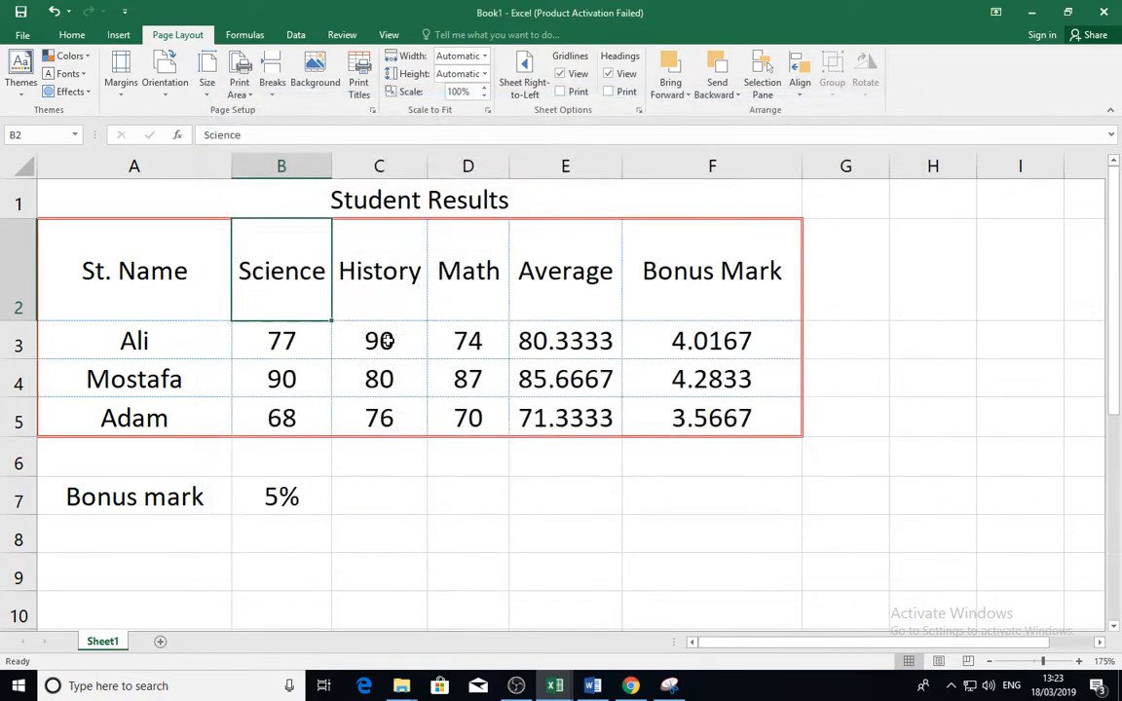
Step: Set custom page margins of 2 cm top and bottom, 2.5 cm left and 1 cm right, with header and footer at 1 cm
click(120, 82)
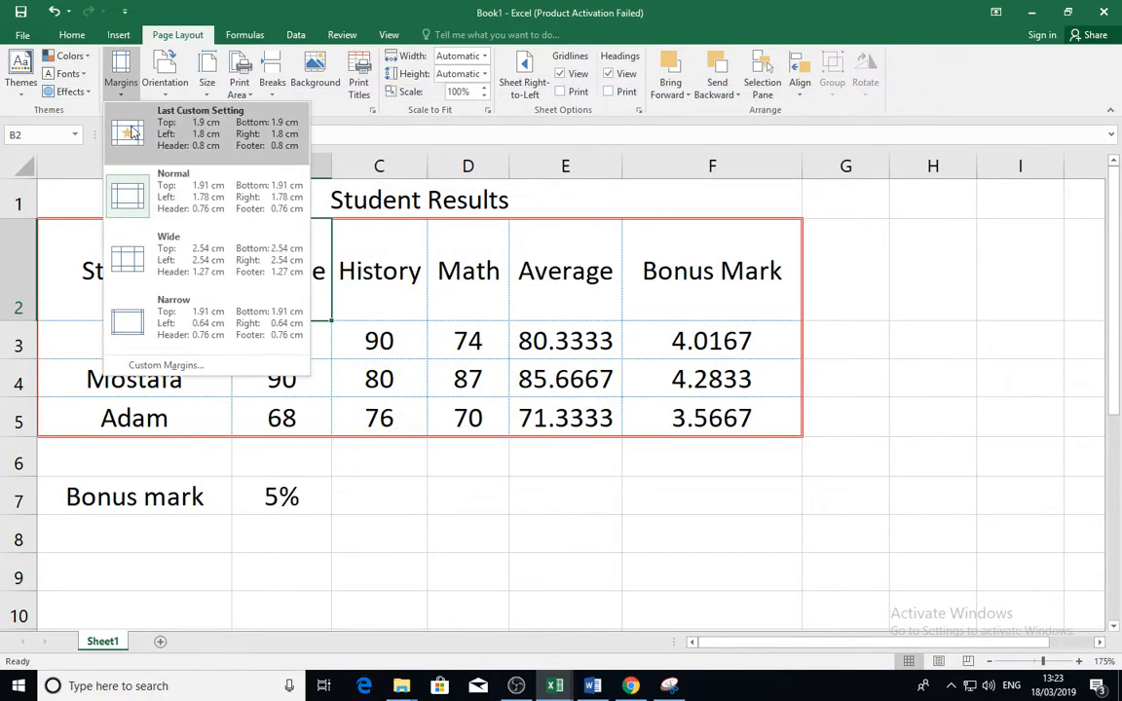
click(165, 365)
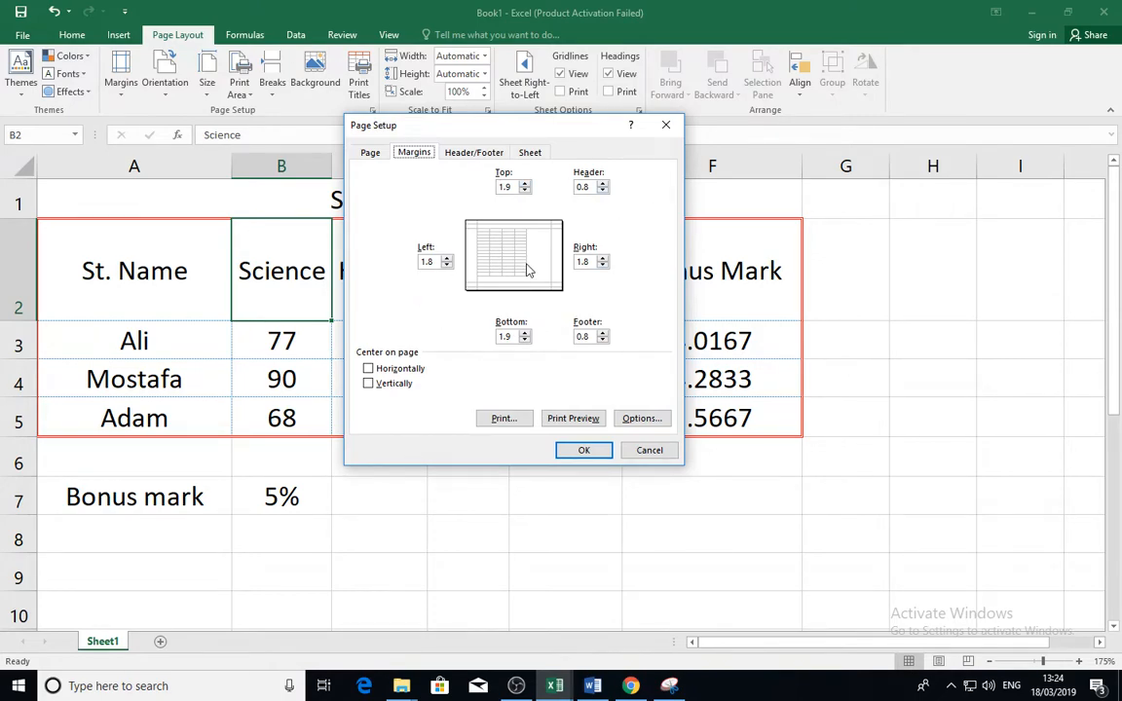
double_click(487, 187)
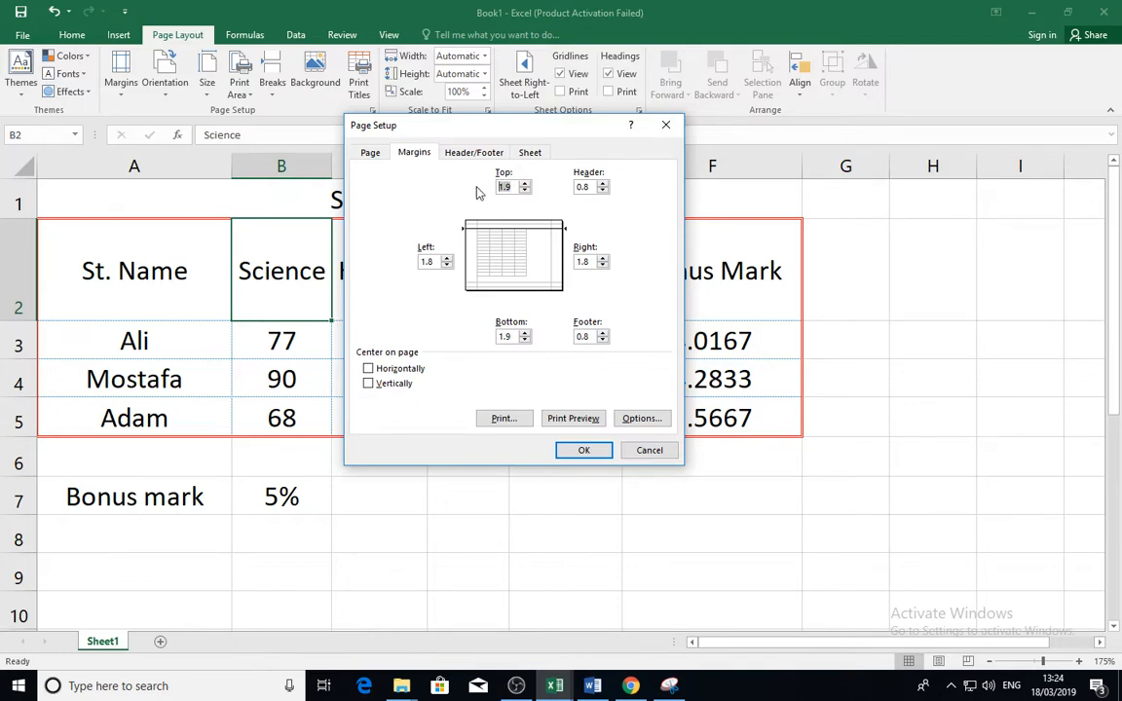
text(2)
double_click(582, 187)
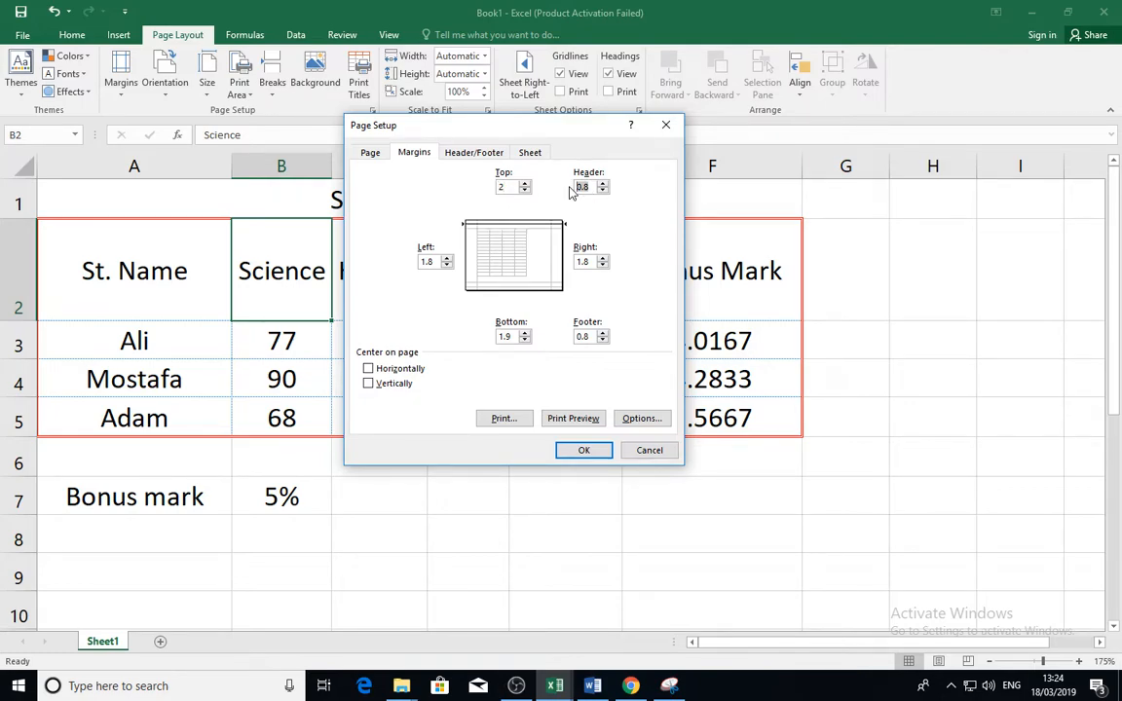
double_click(428, 261)
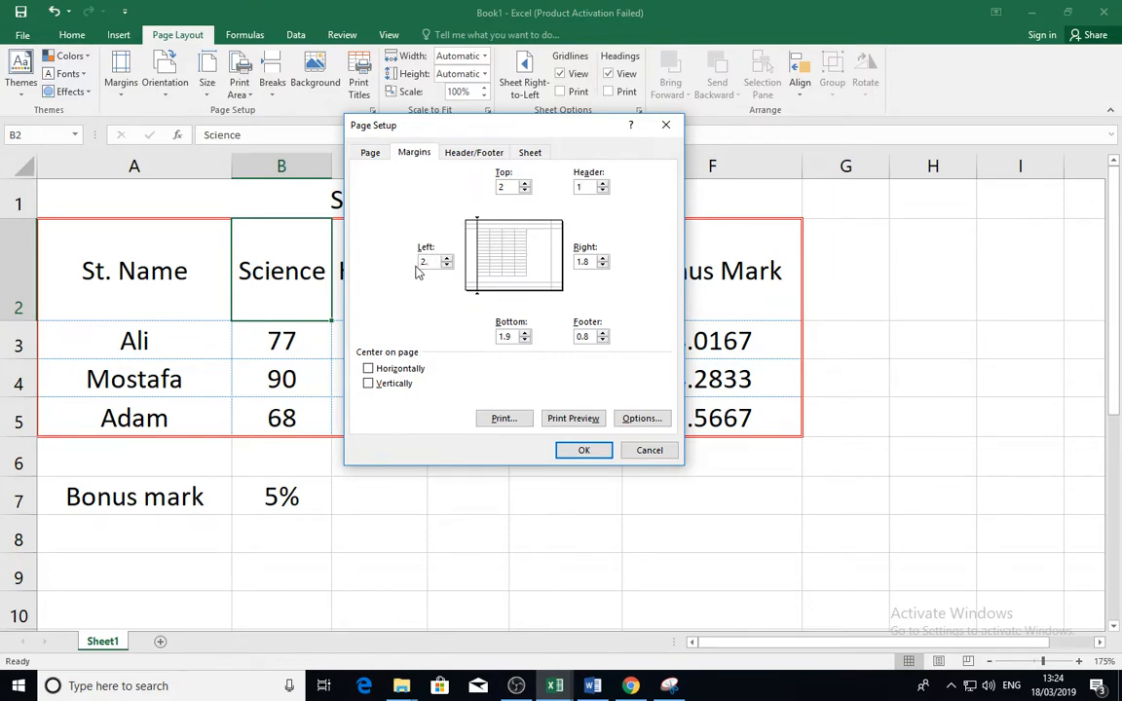
double_click(576, 263)
text(1)
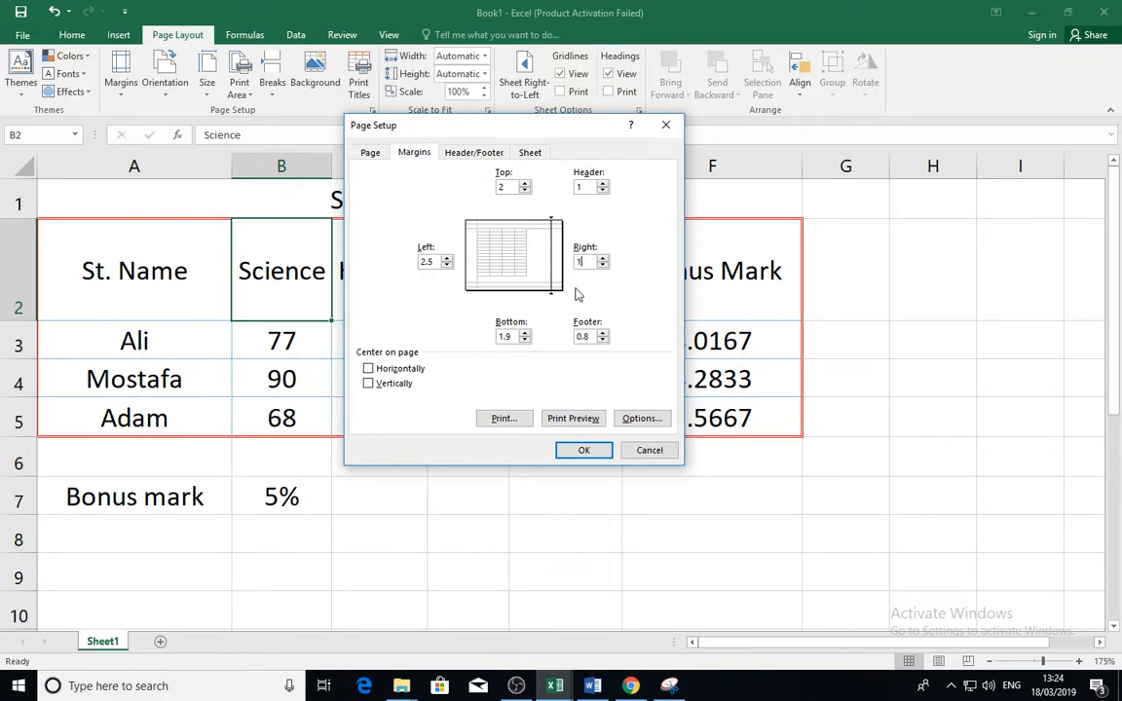
double_click(513, 337)
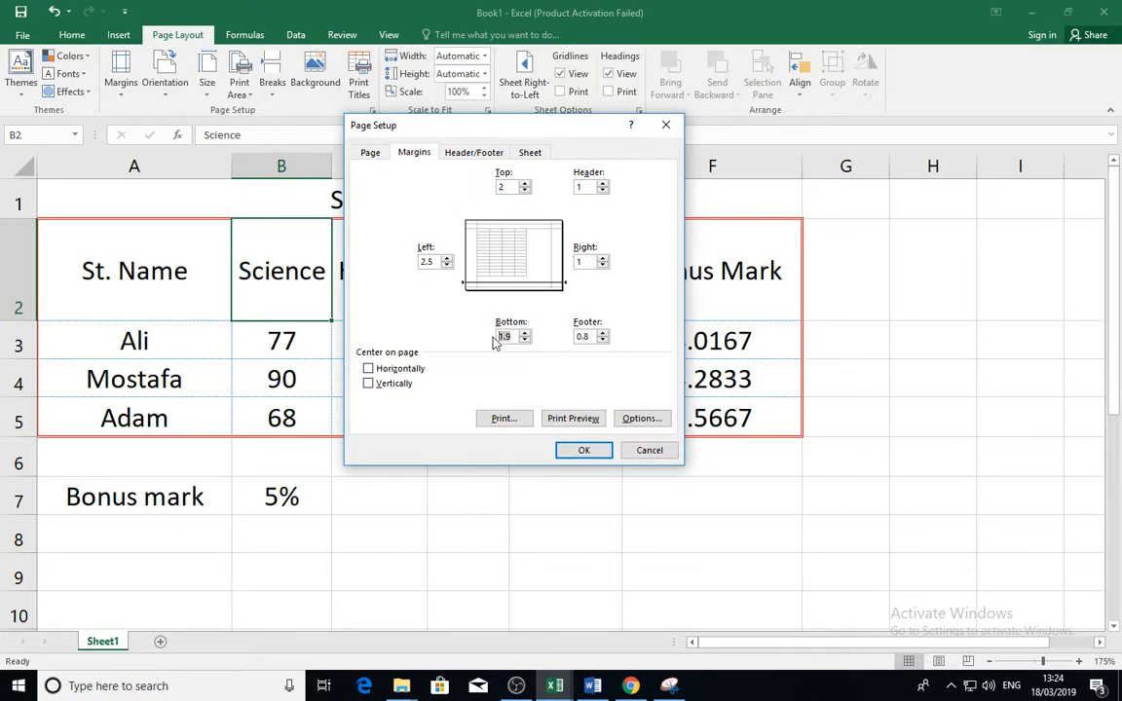
text(2)
key(Tab)
click(581, 450)
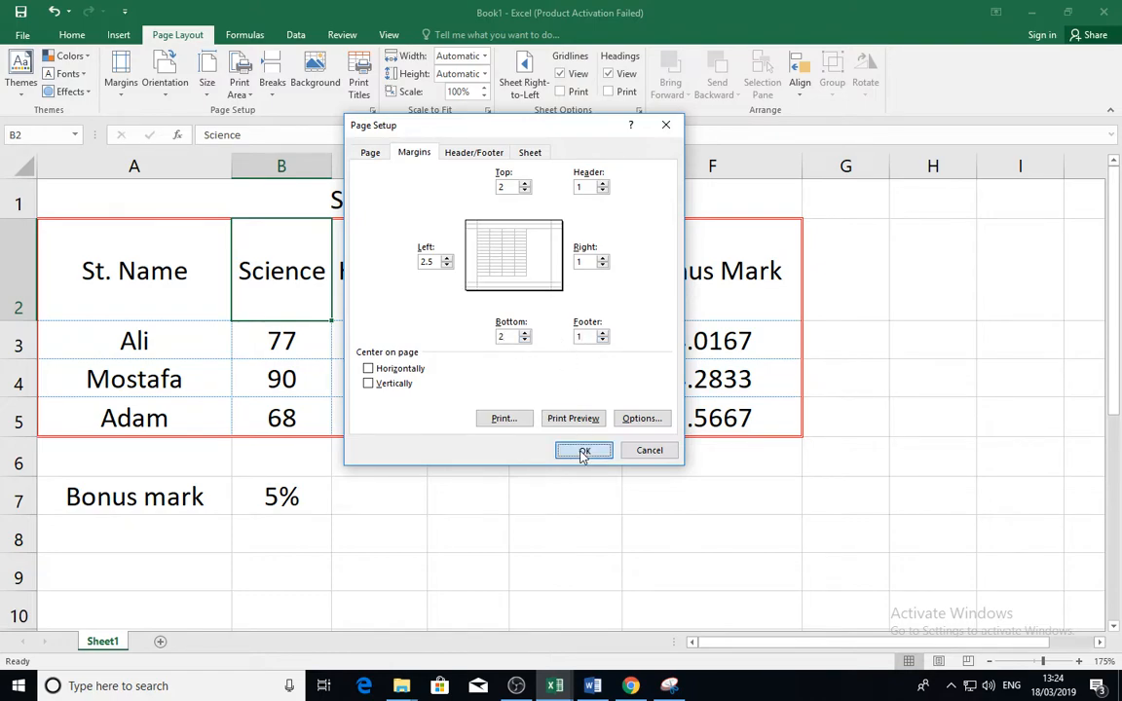
Step: Check the sheet with its custom margins in the print preview and return to the worksheet
click(21, 36)
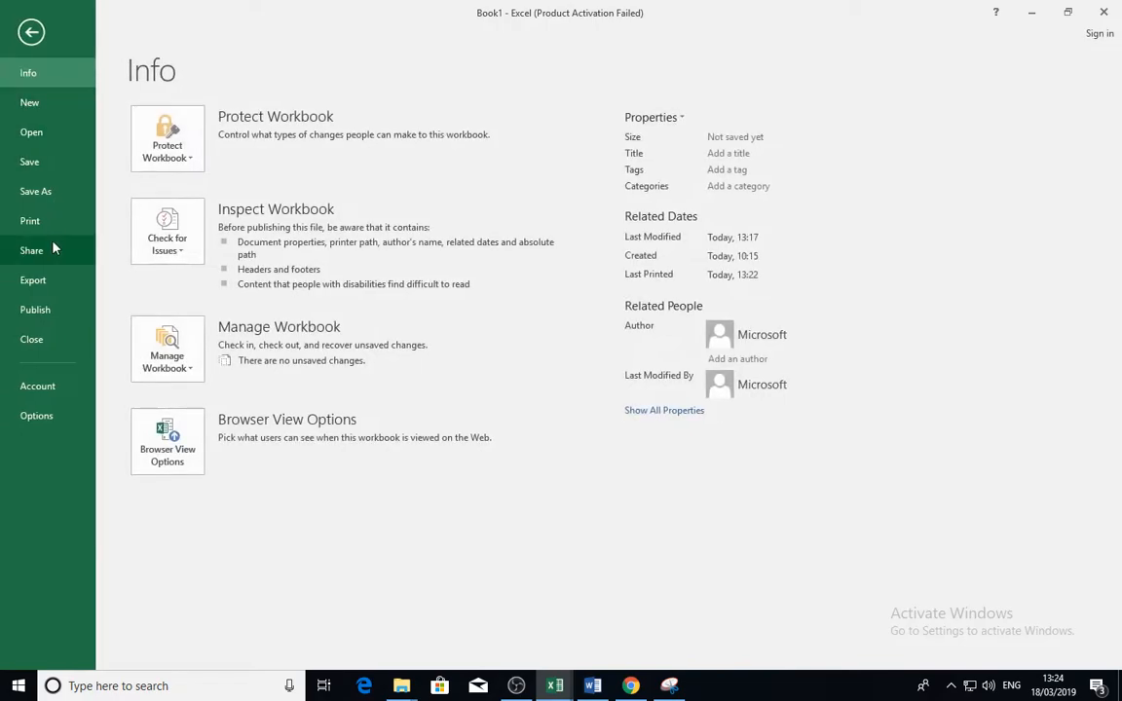
click(50, 224)
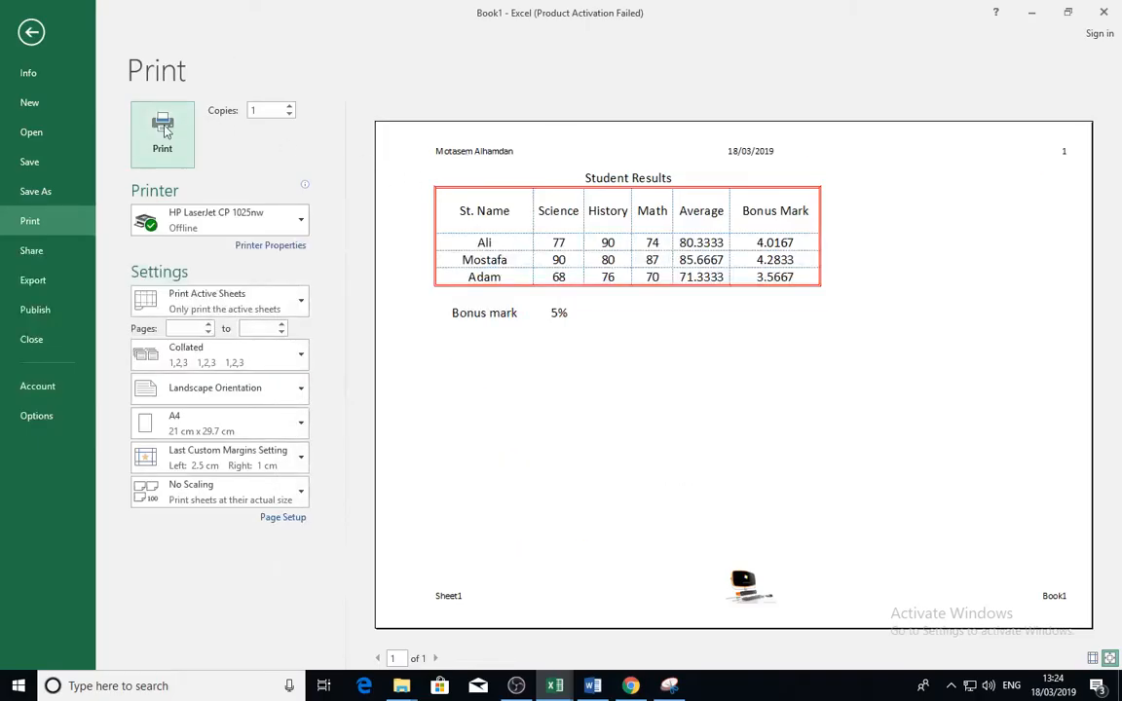
click(41, 39)
Step: Apply the Normal margin preset to the sheet, and replace it with the Narrow preset
click(124, 96)
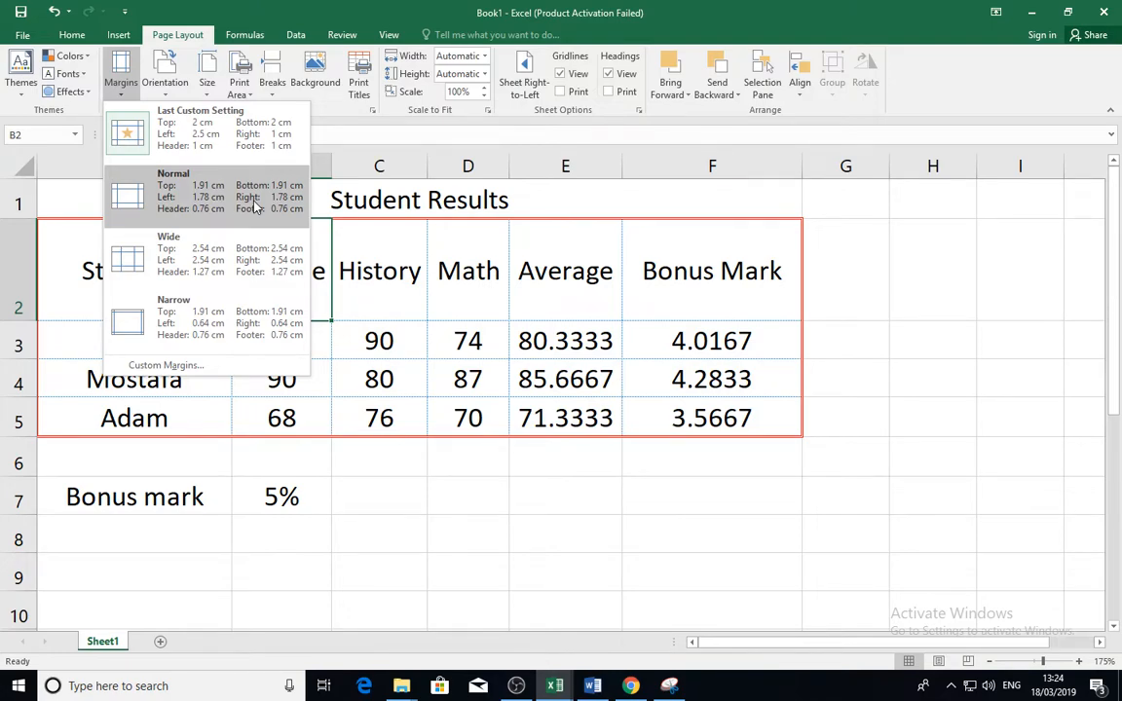
click(253, 206)
click(123, 95)
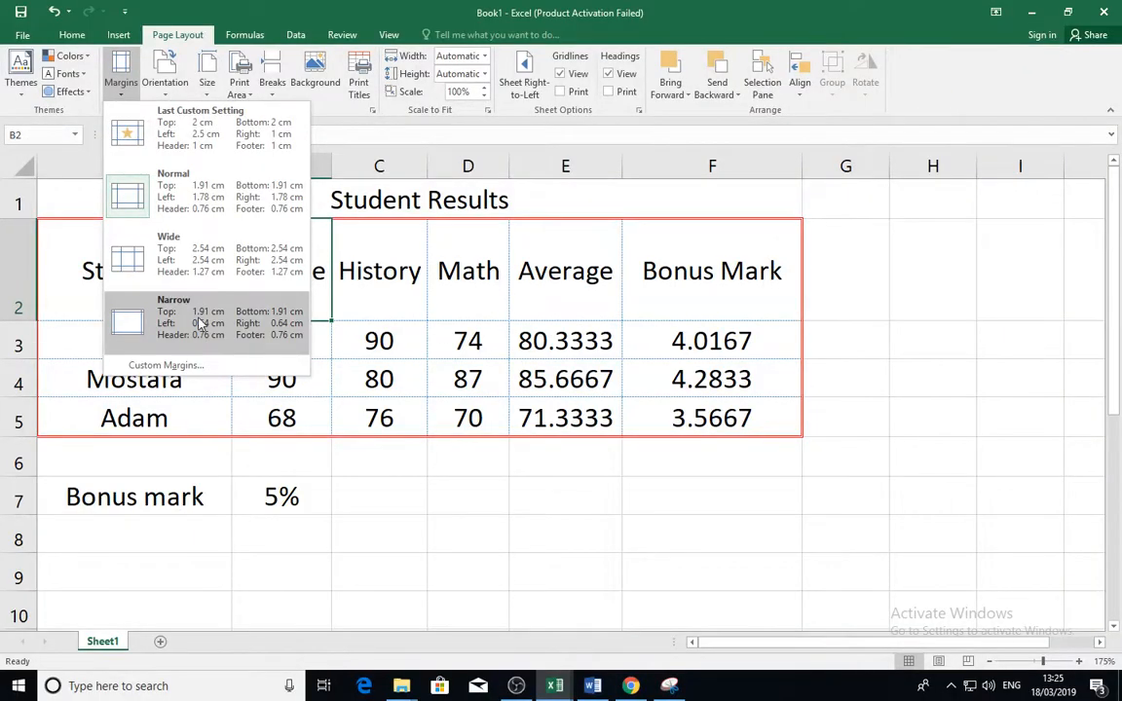
click(200, 324)
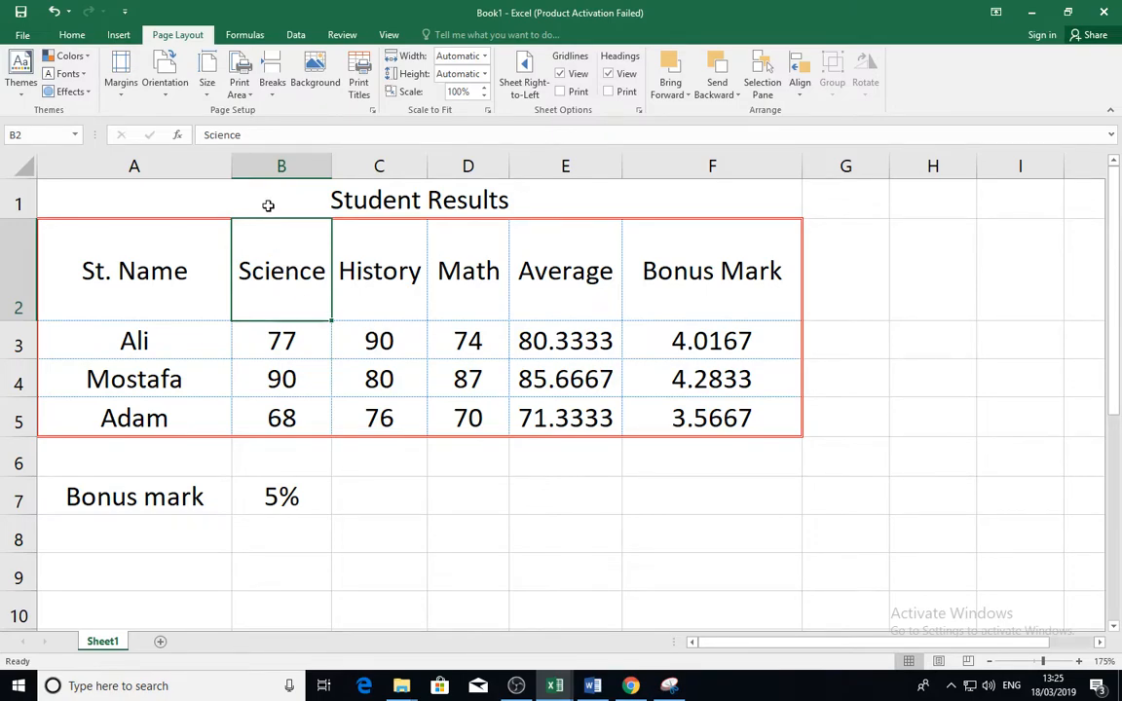
Step: Select the Student Results data through row 7, open the print preview and set the scaling to Fit Sheet on One Page
click(361, 186)
drag(360, 186, 328, 483)
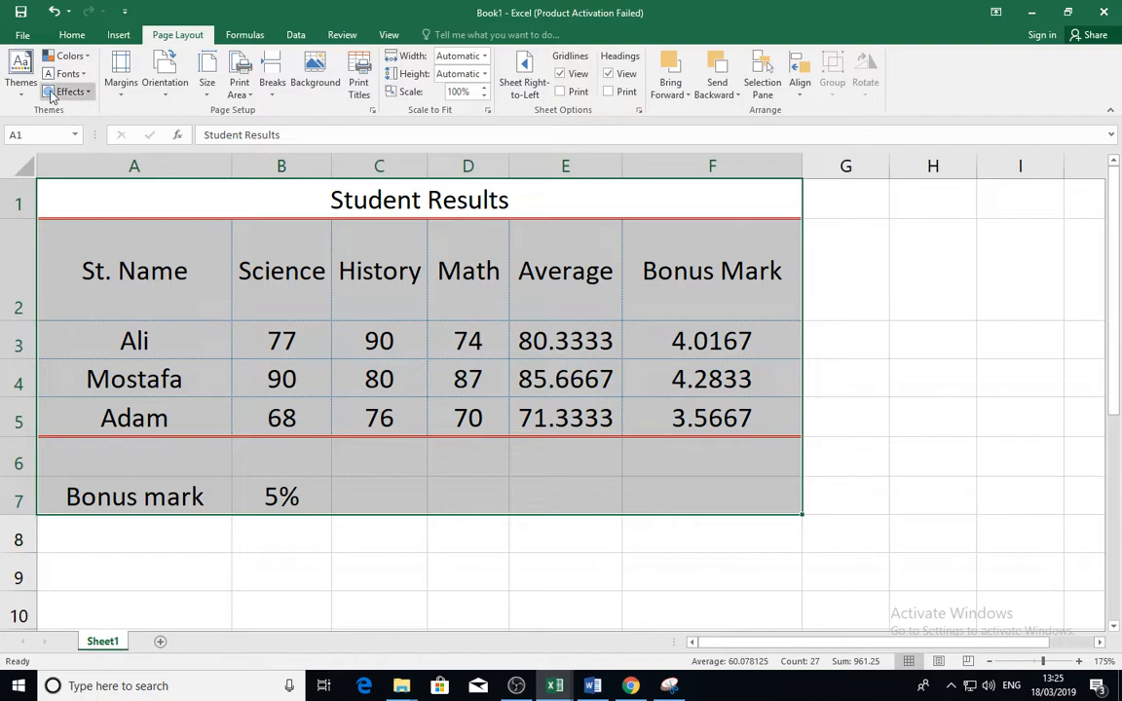
click(22, 35)
click(46, 230)
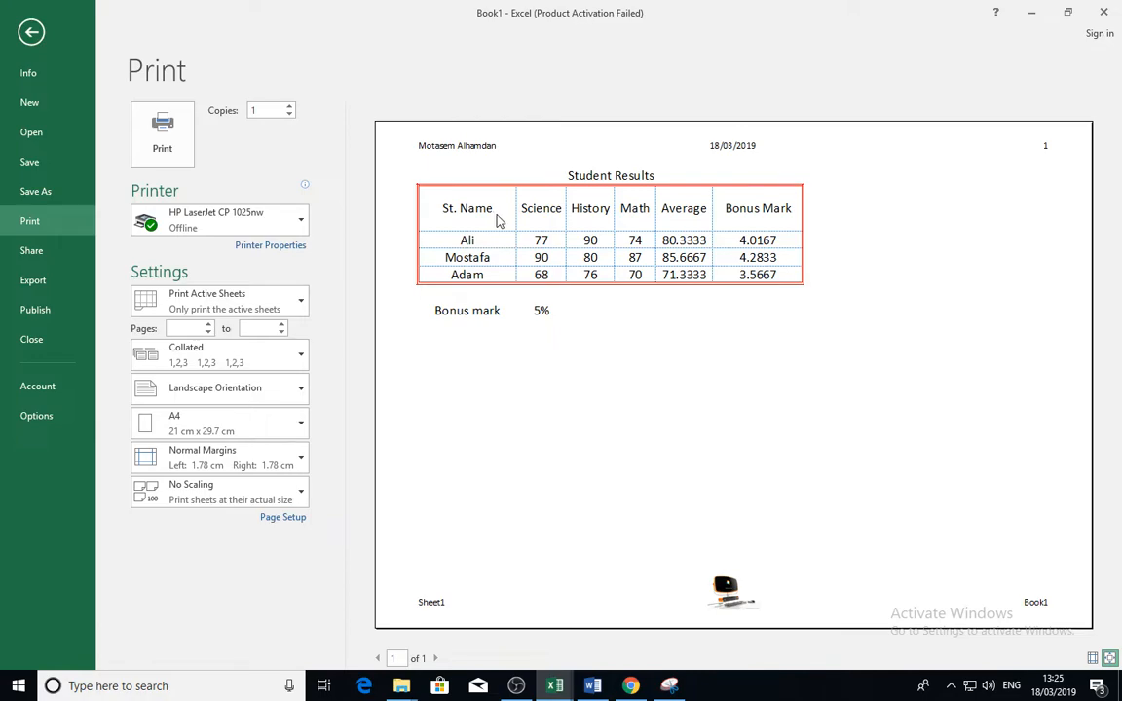
click(253, 497)
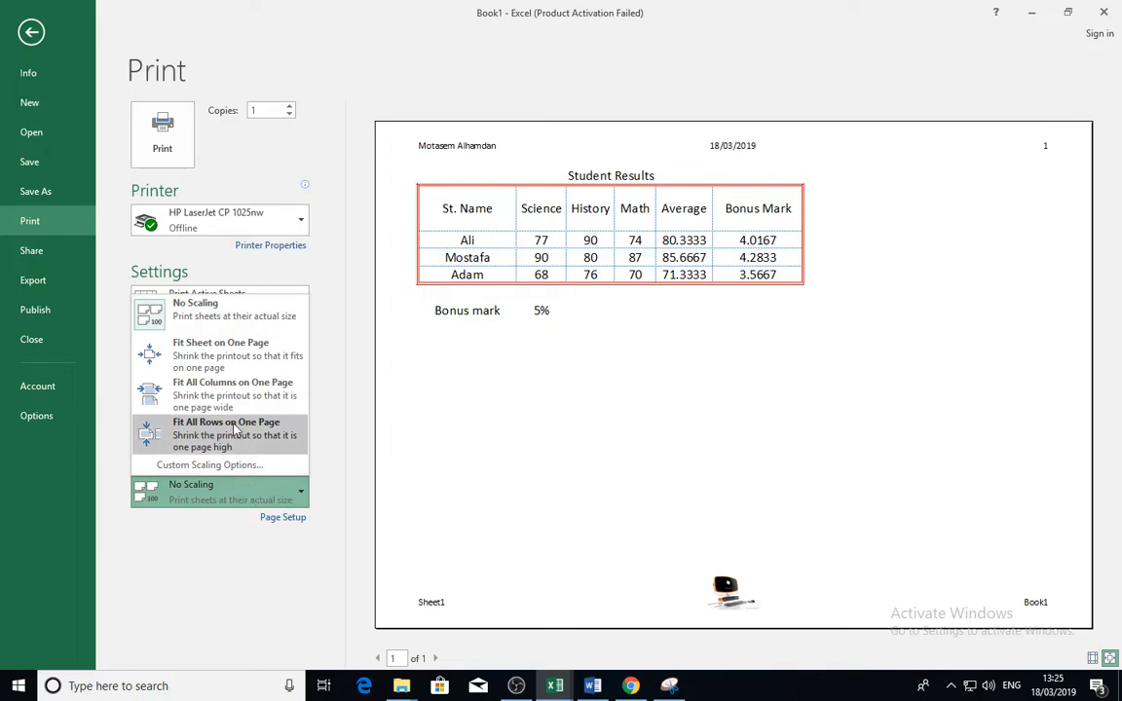
click(239, 356)
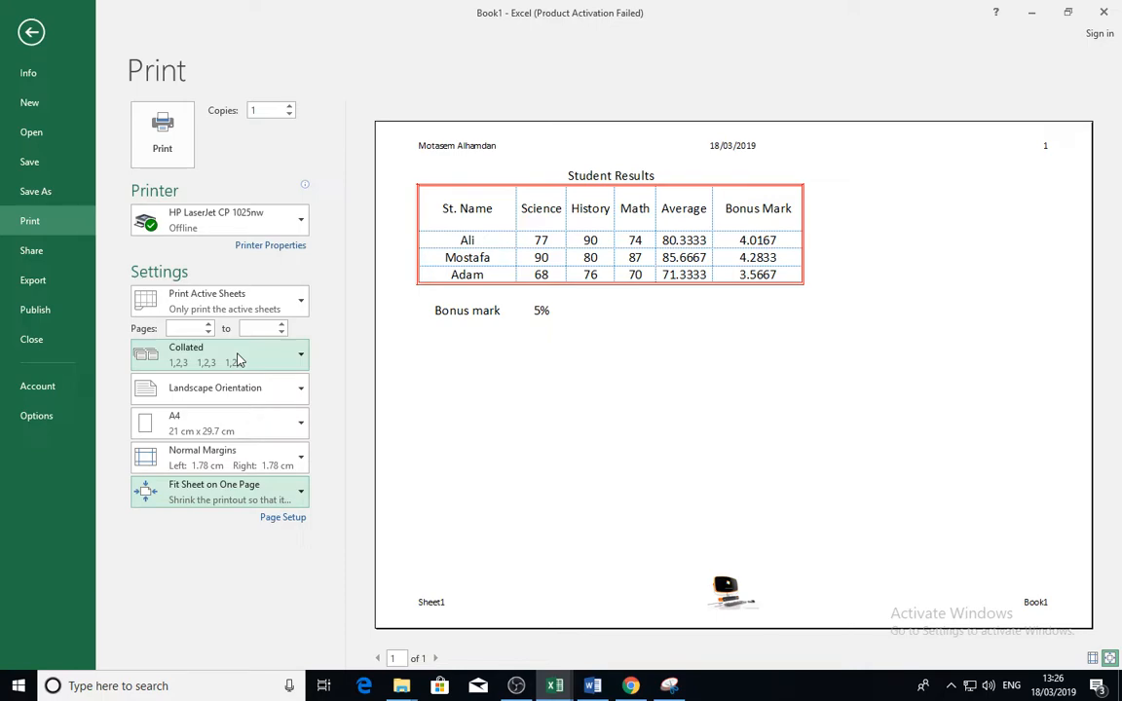
Step: Set the print scaling to 150% of normal size in the page setup
click(229, 495)
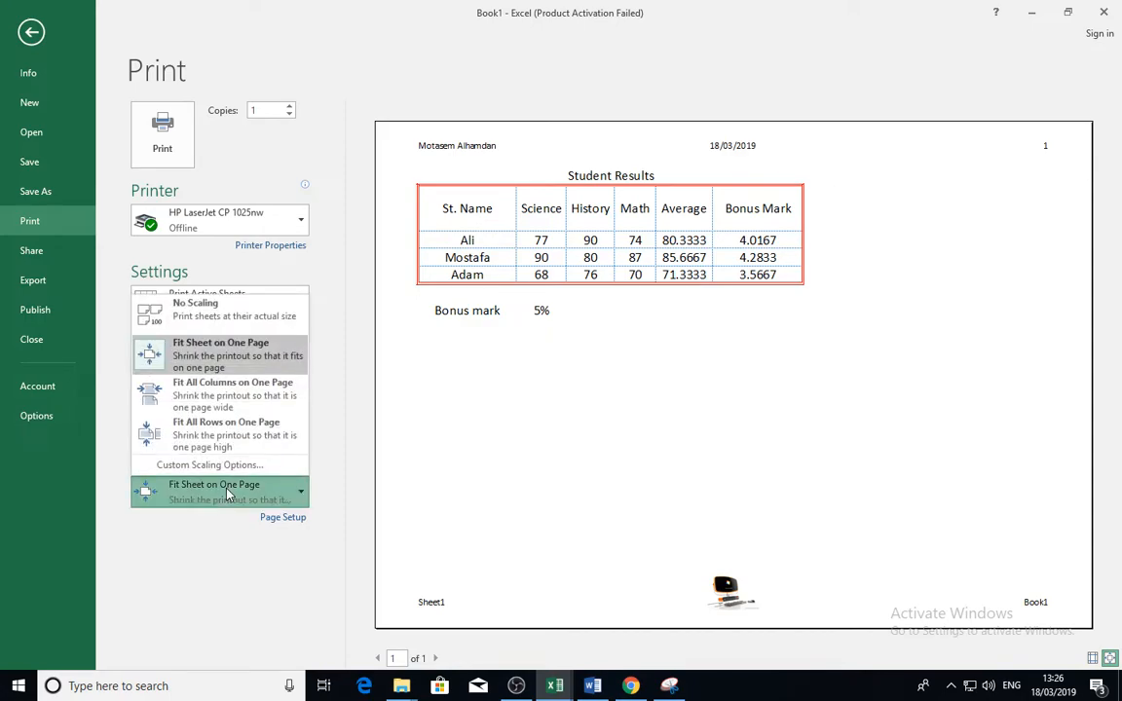
click(281, 518)
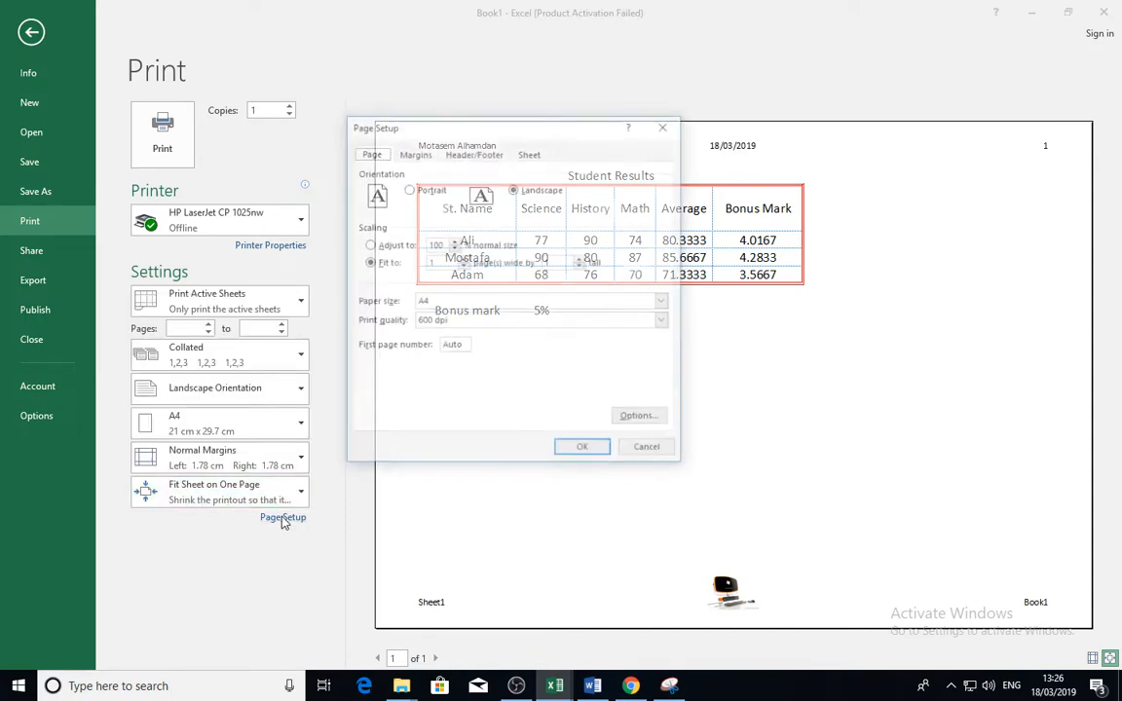
click(454, 242)
drag(507, 134, 598, 393)
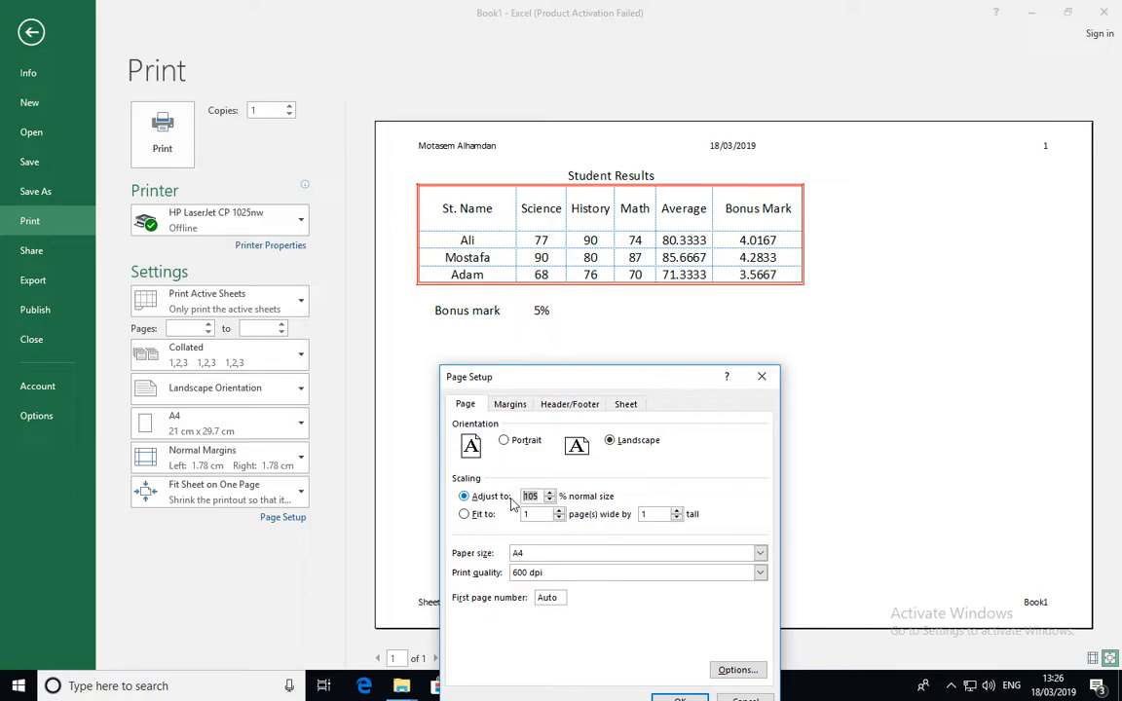
key(Return)
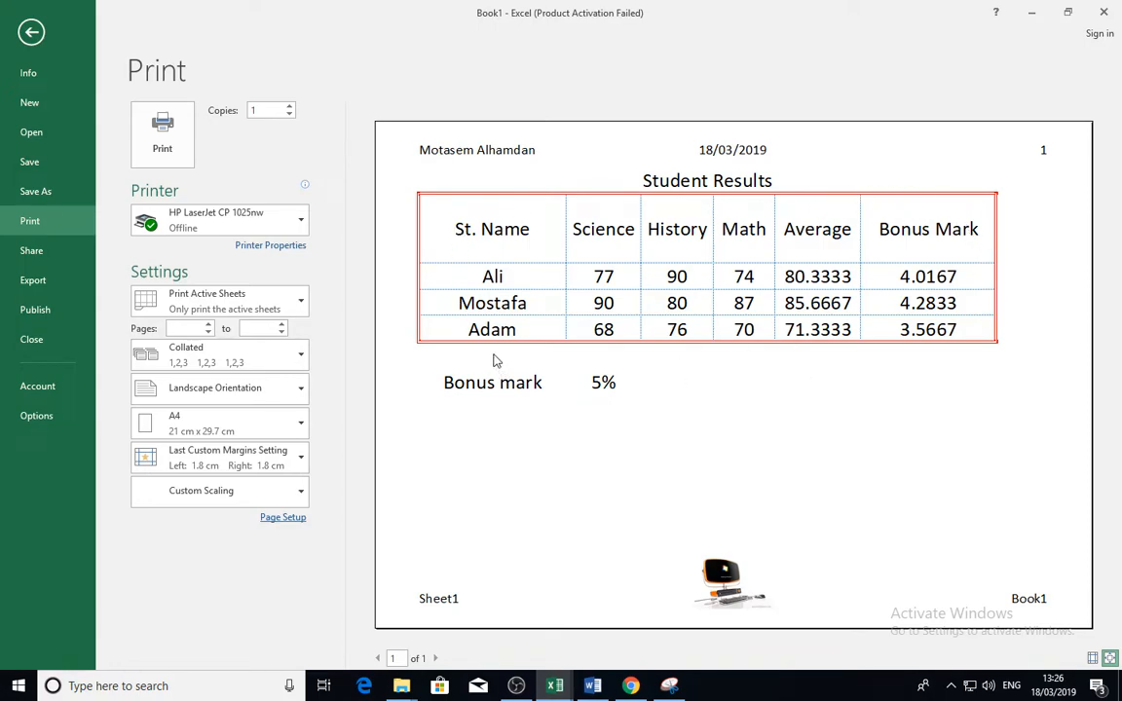
Step: Go back to the sheet, recheck its scaled printout in the print preview and return to the worksheet
click(30, 35)
click(411, 343)
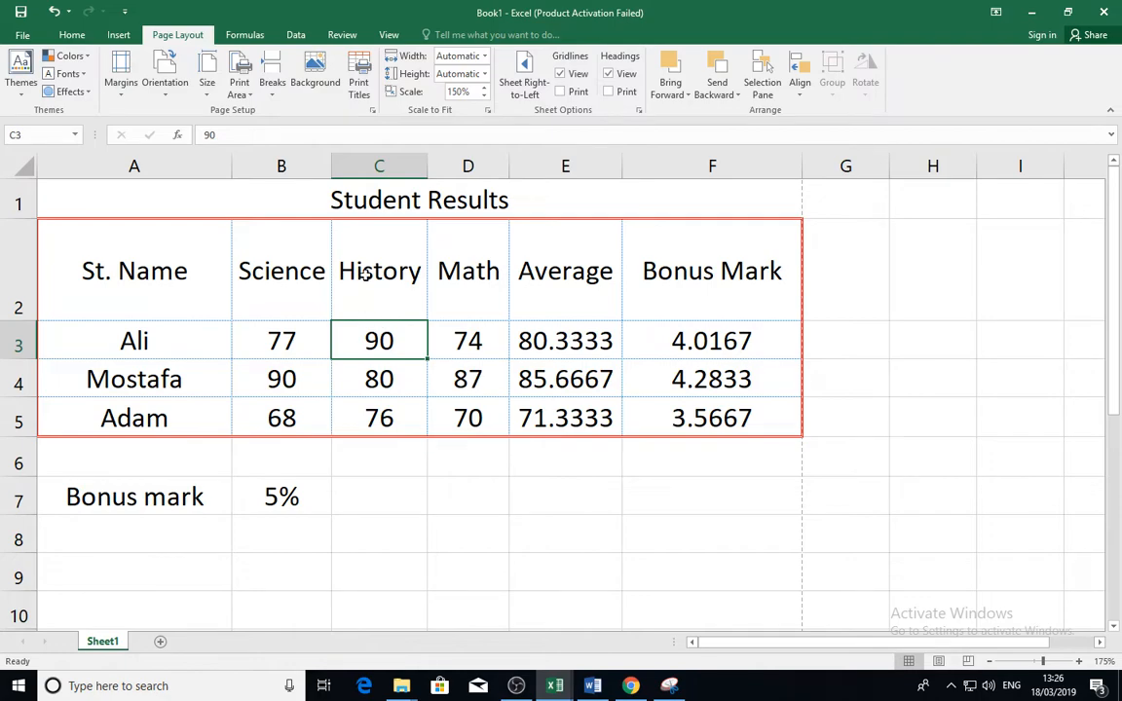
click(23, 36)
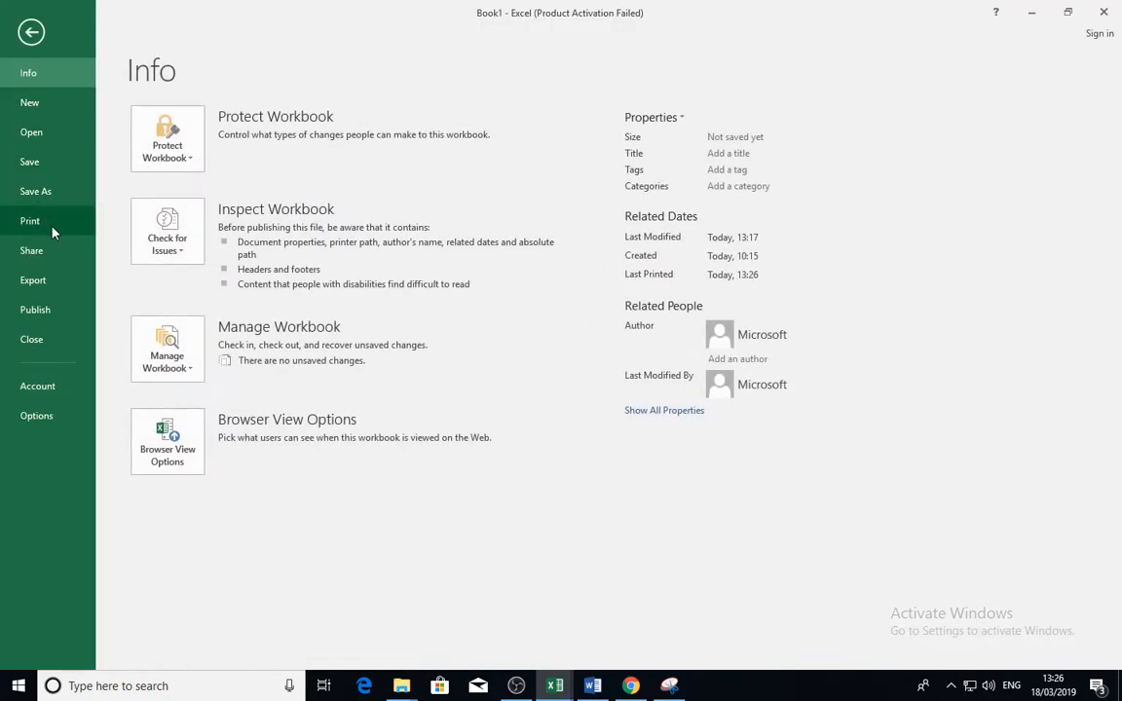
click(39, 222)
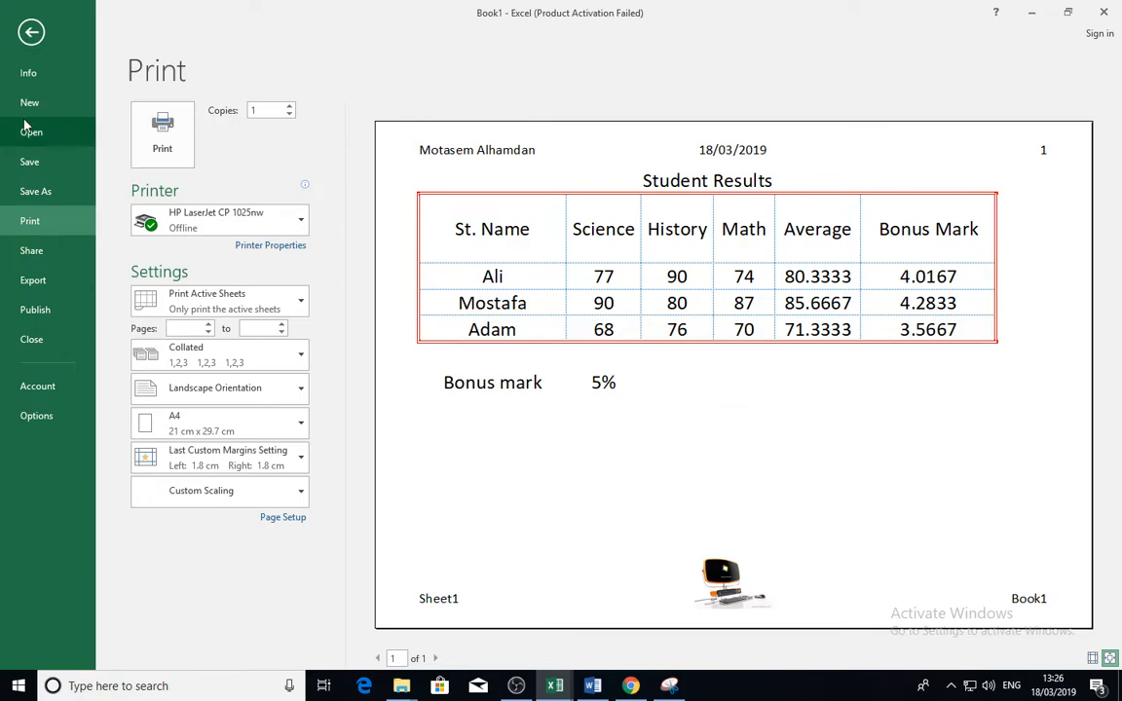
click(31, 32)
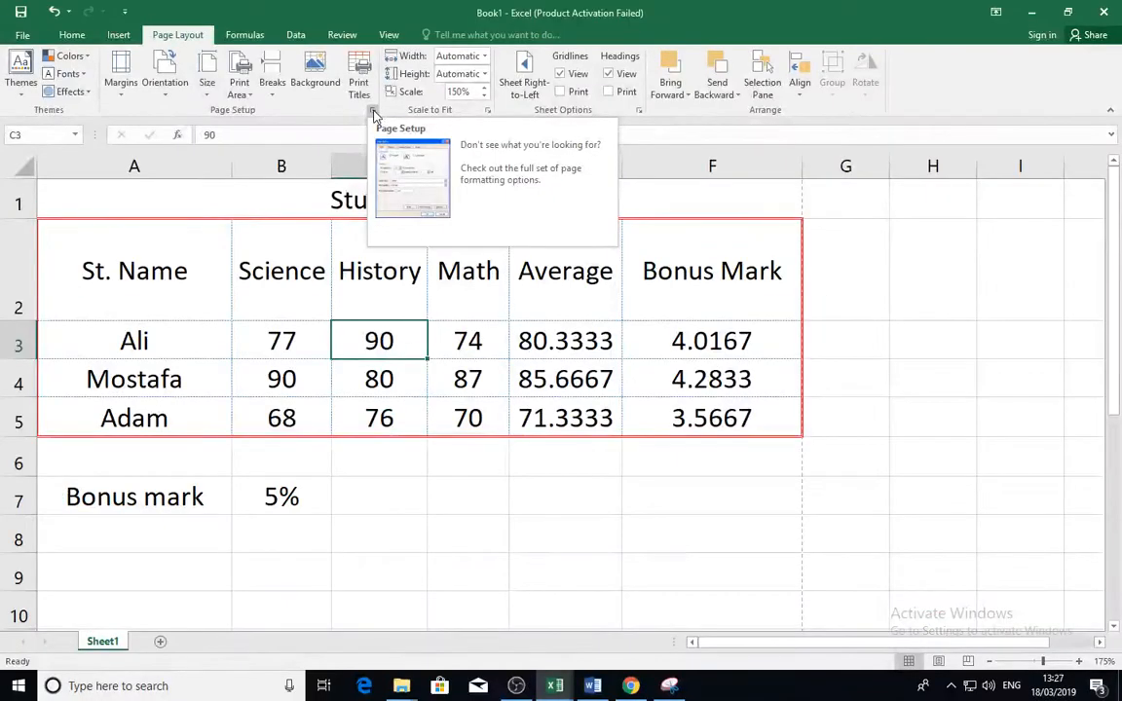
Step: Turn on printing of gridlines and of row and column headings in the sheet's page setup
click(642, 120)
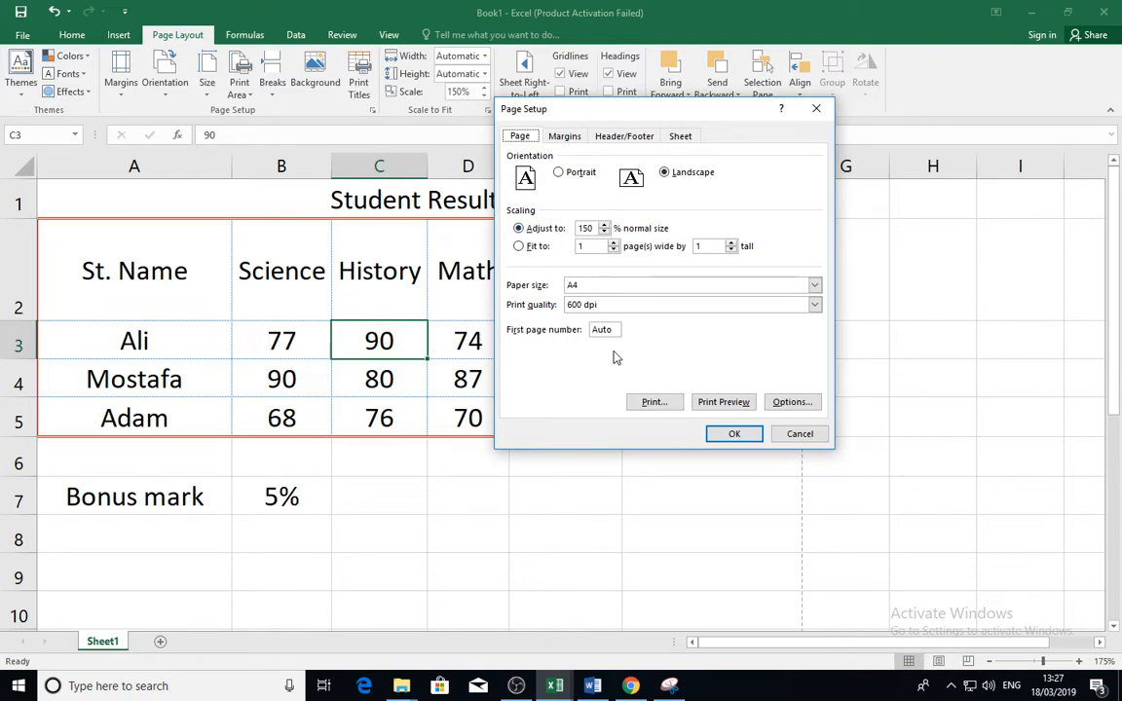
click(564, 137)
click(628, 137)
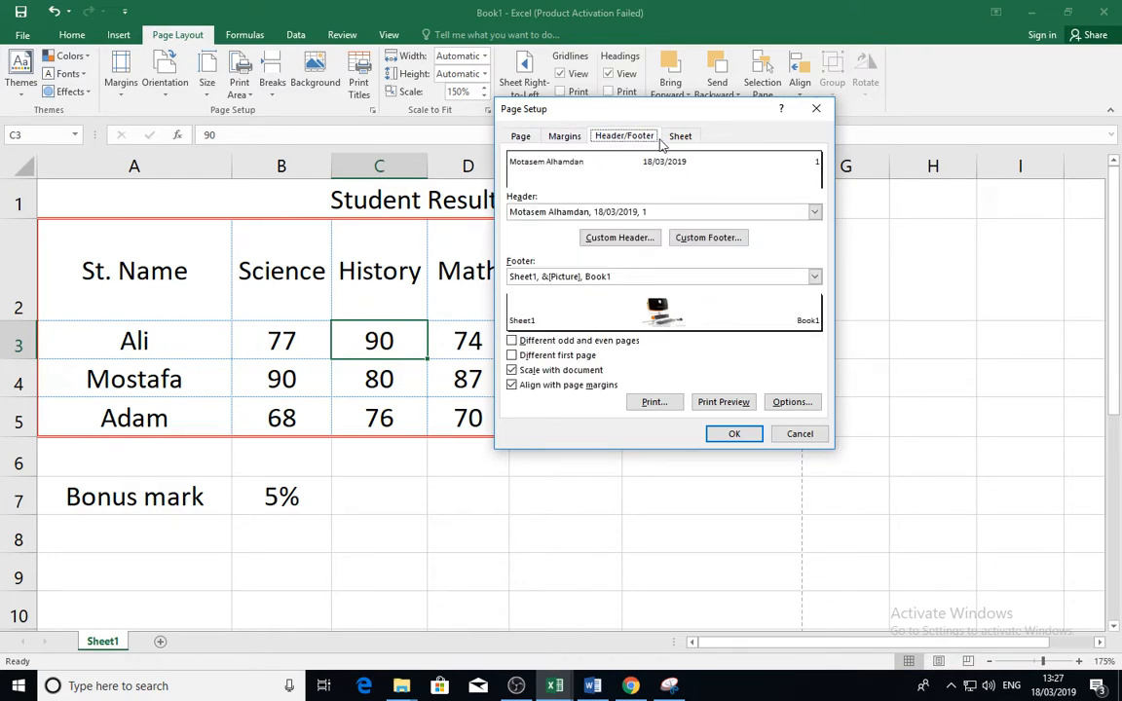
click(681, 138)
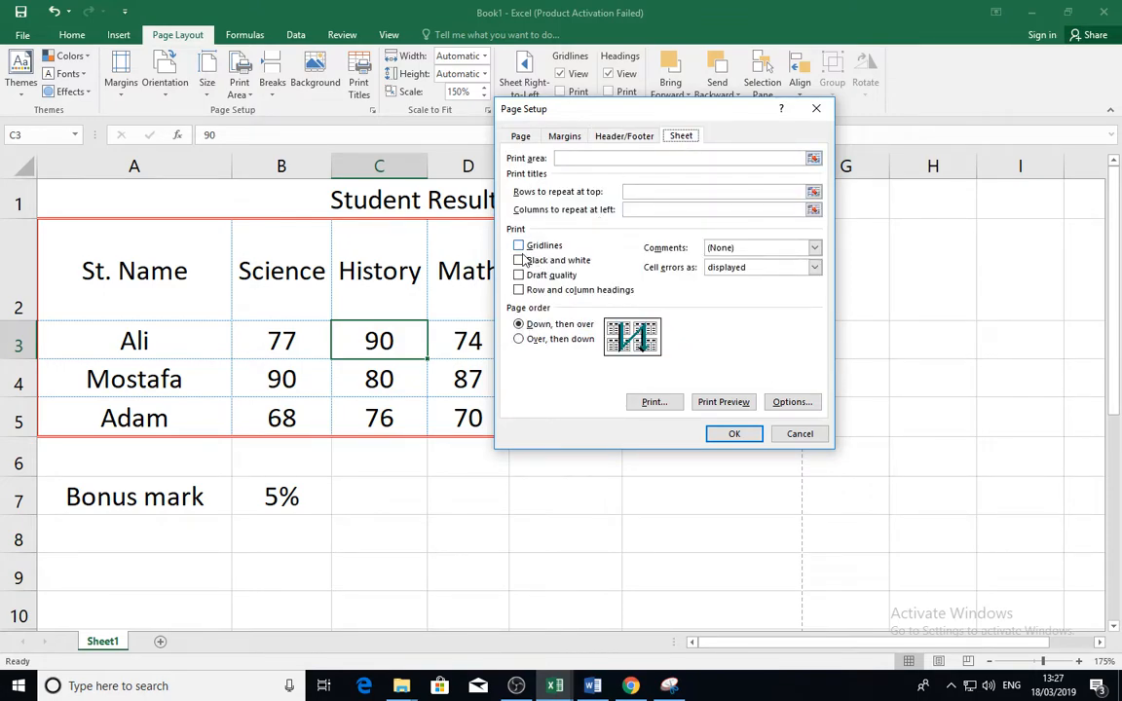
click(519, 246)
click(520, 290)
click(731, 433)
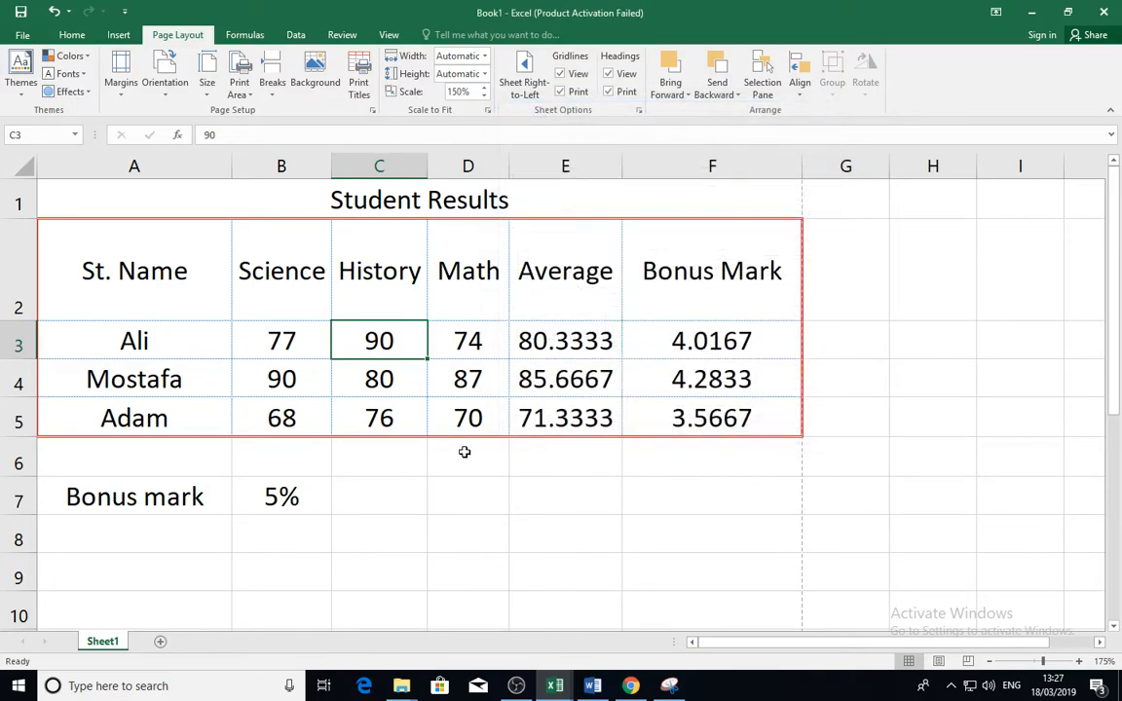
Step: Check the gridlines and headings in the print preview and return to the worksheet
click(27, 36)
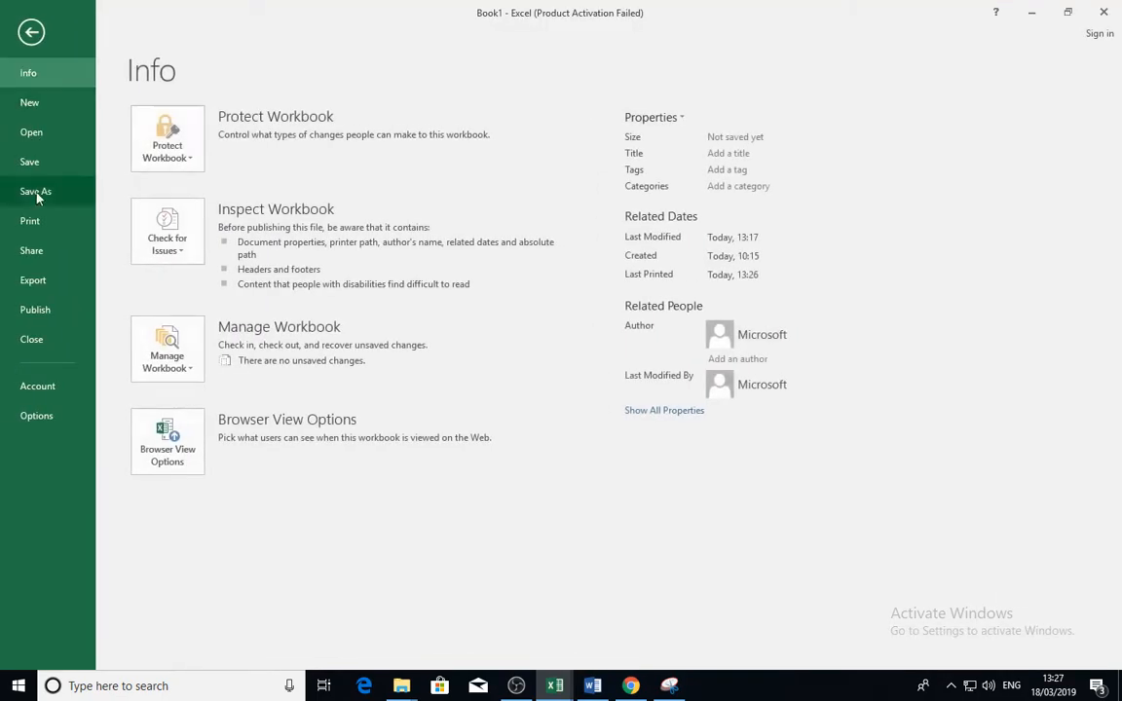
click(31, 223)
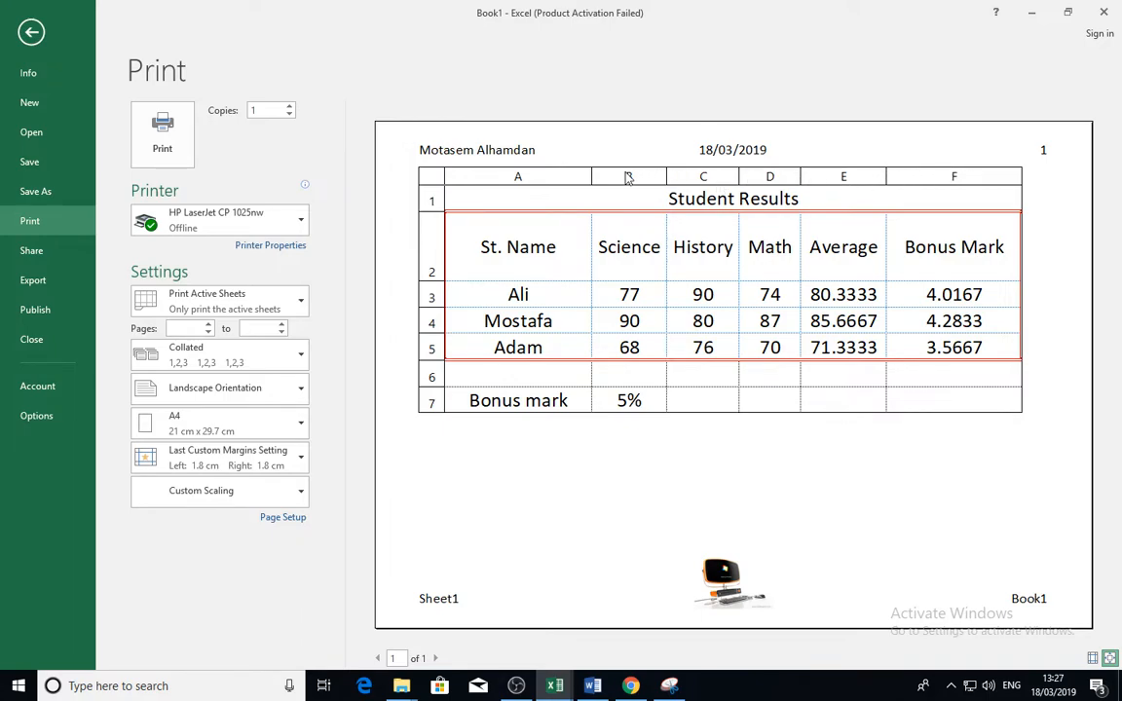
click(589, 456)
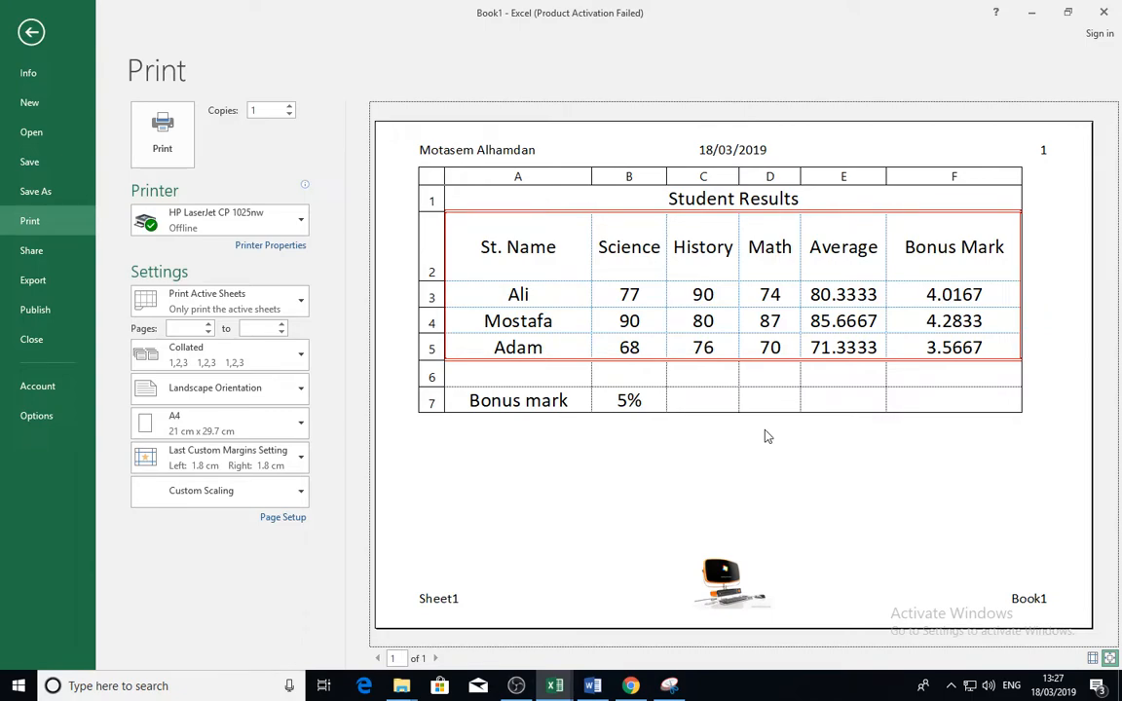
key(Escape)
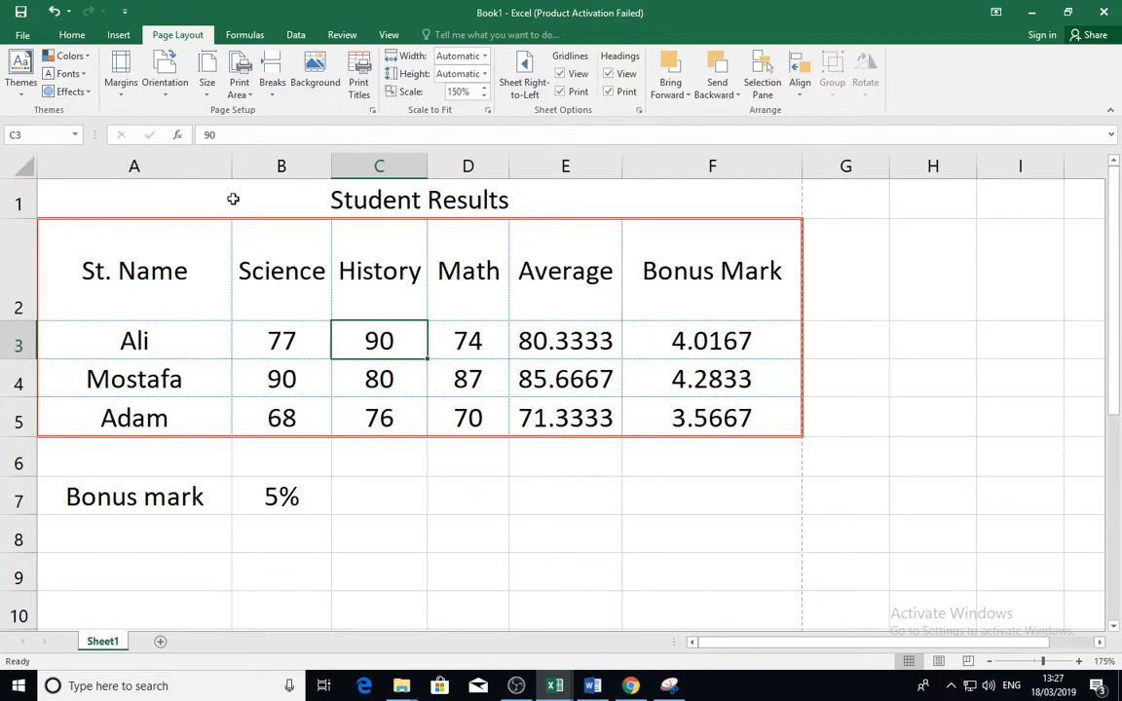
Step: Examine the printed page's extent in Page Break Preview and switch back to Normal view
click(389, 35)
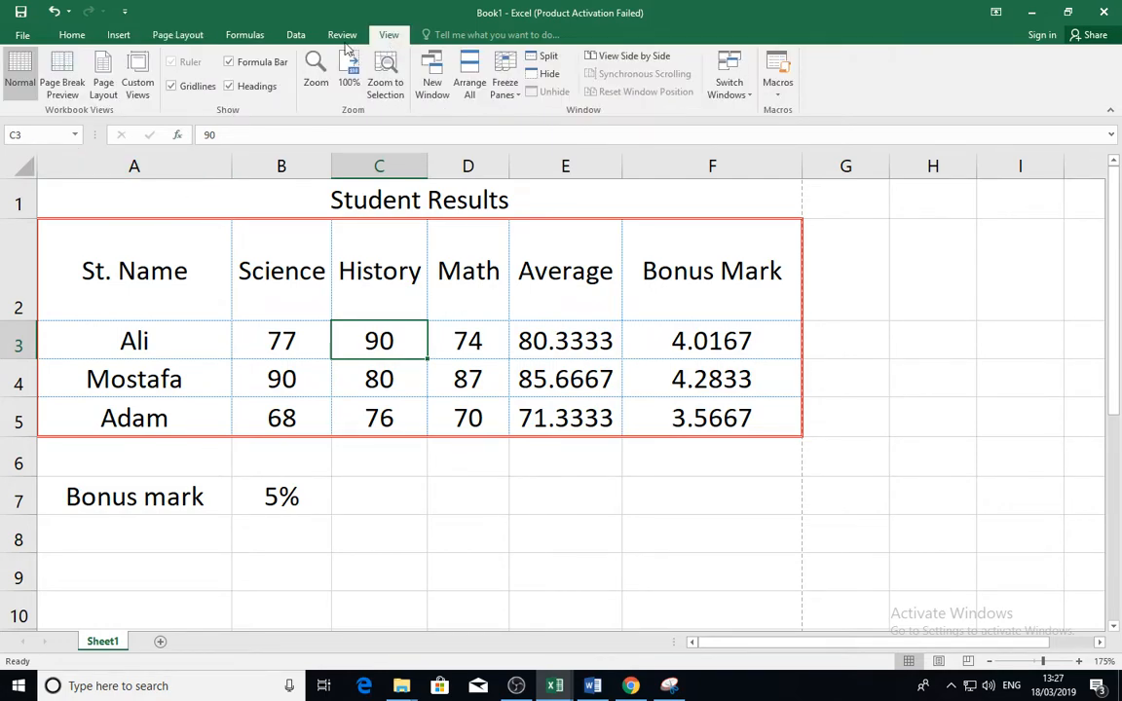
click(70, 92)
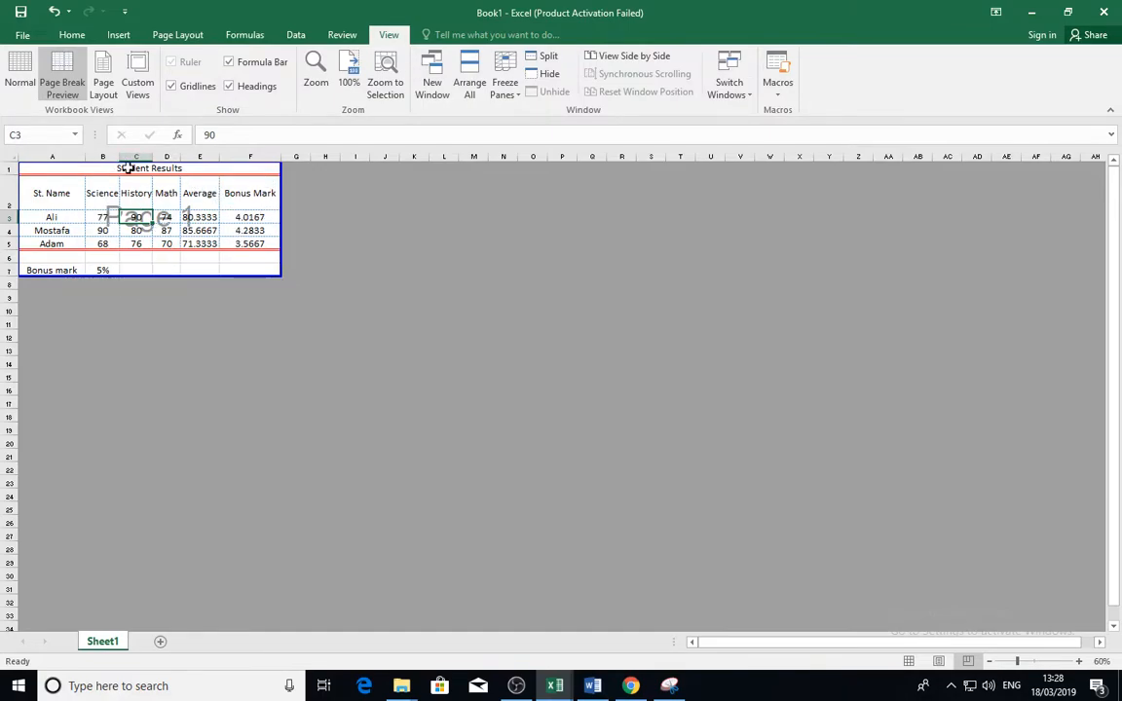
click(20, 78)
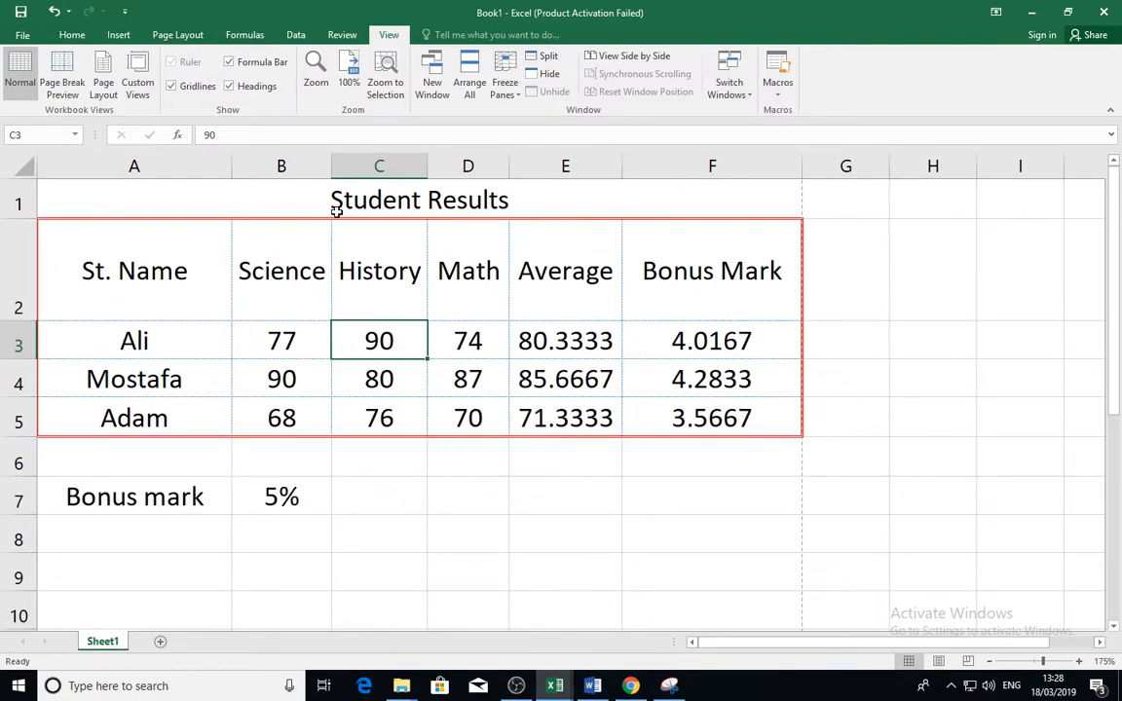
Step: Set the title, header row and first student row, A1:F3, as the print area
click(121, 239)
drag(121, 239, 608, 355)
drag(295, 195, 297, 342)
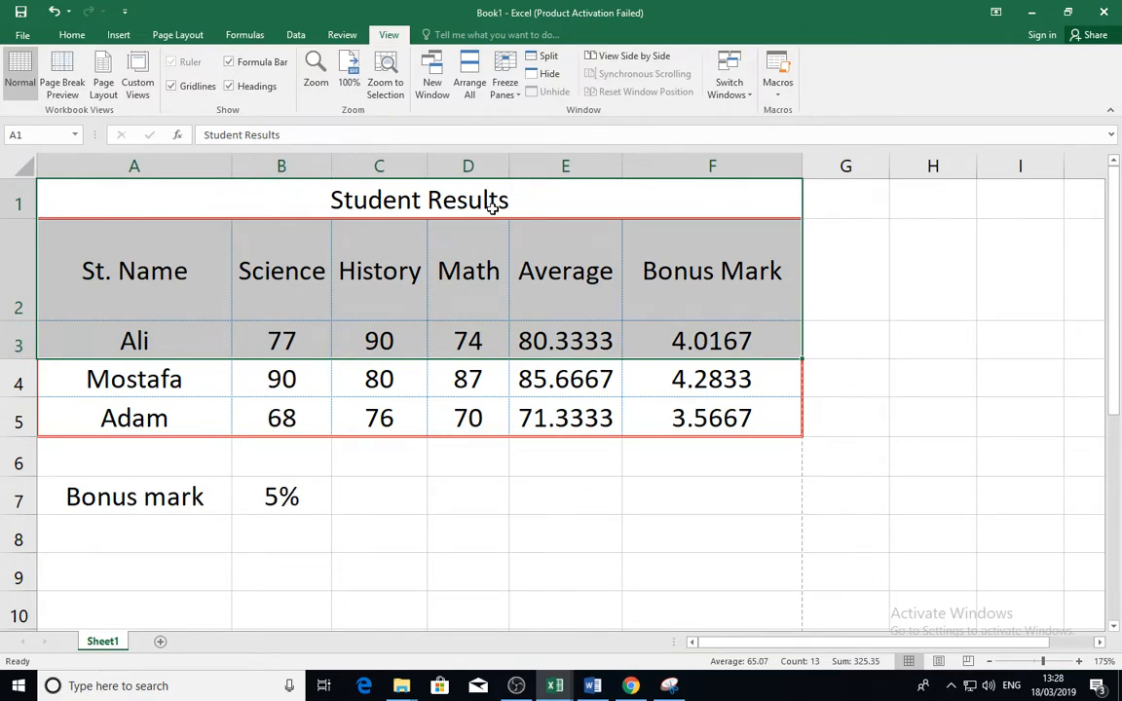
click(171, 36)
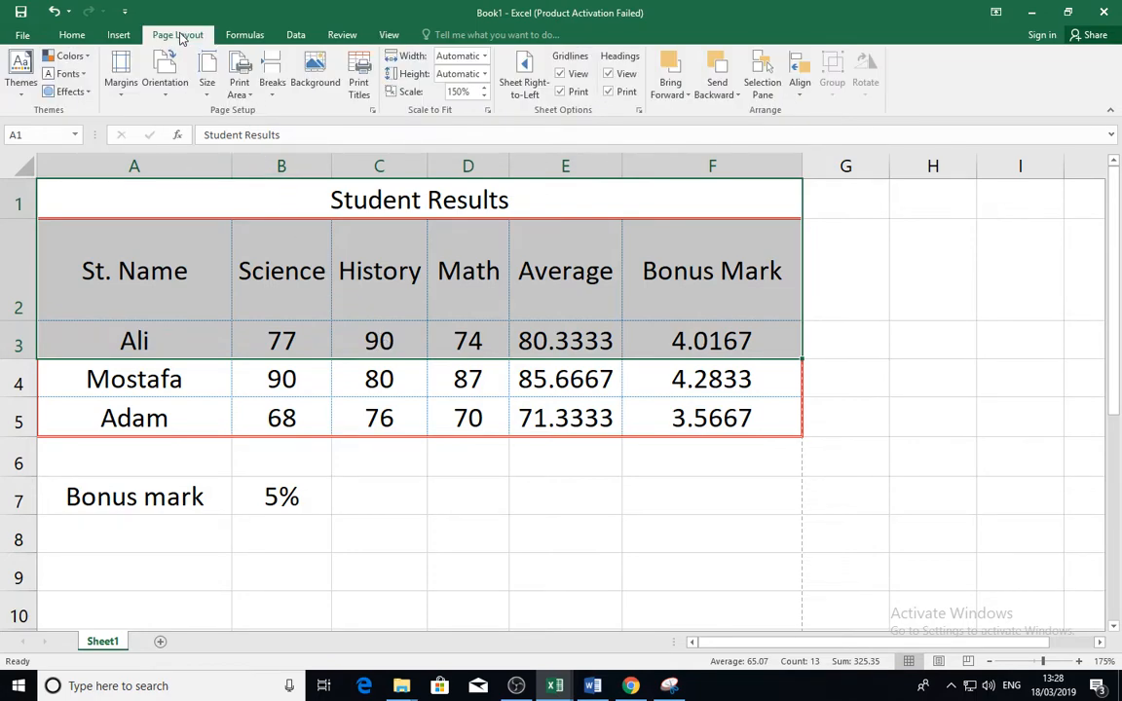
click(252, 97)
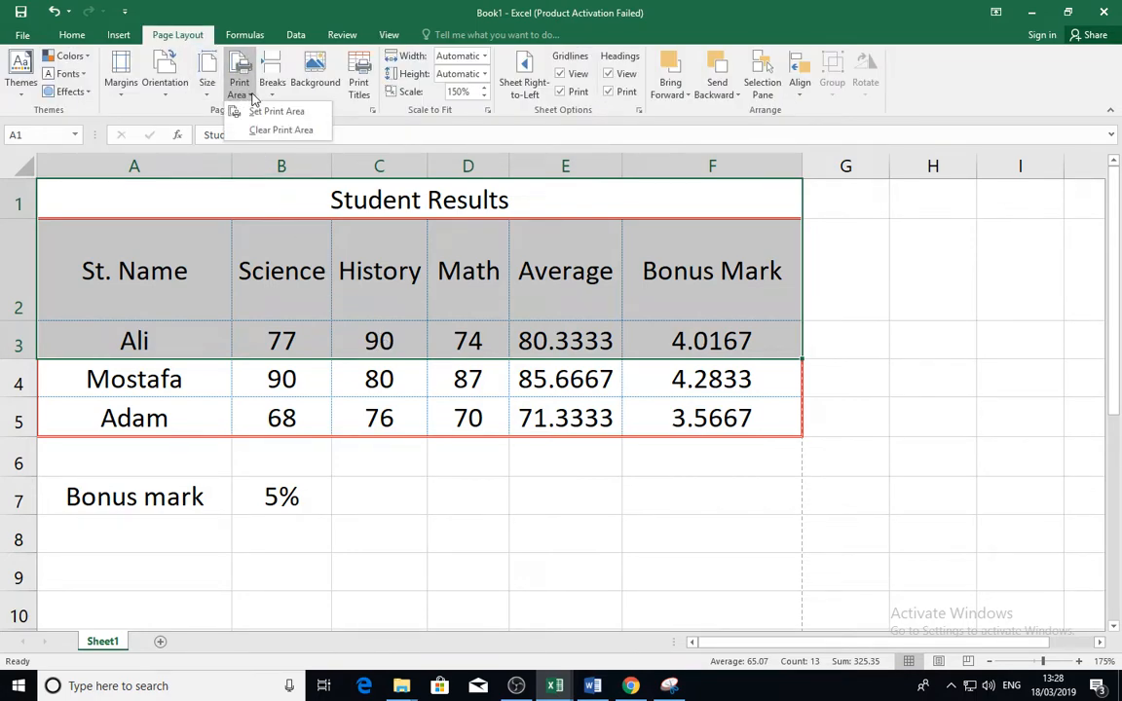
click(250, 97)
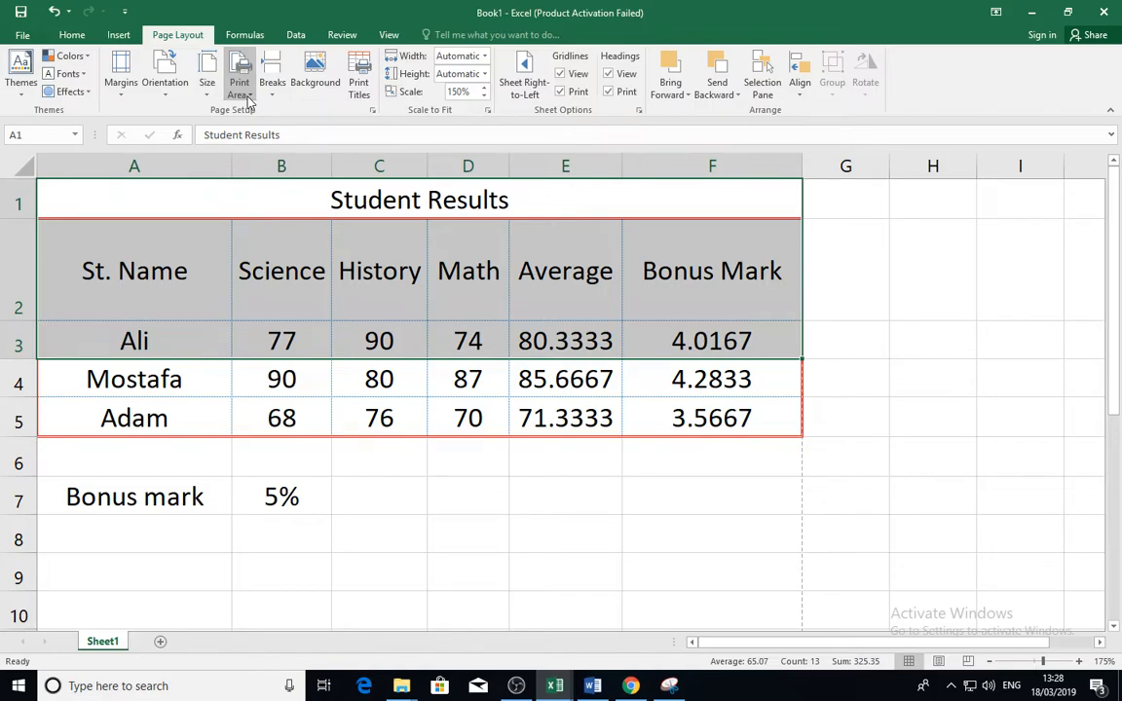
click(251, 96)
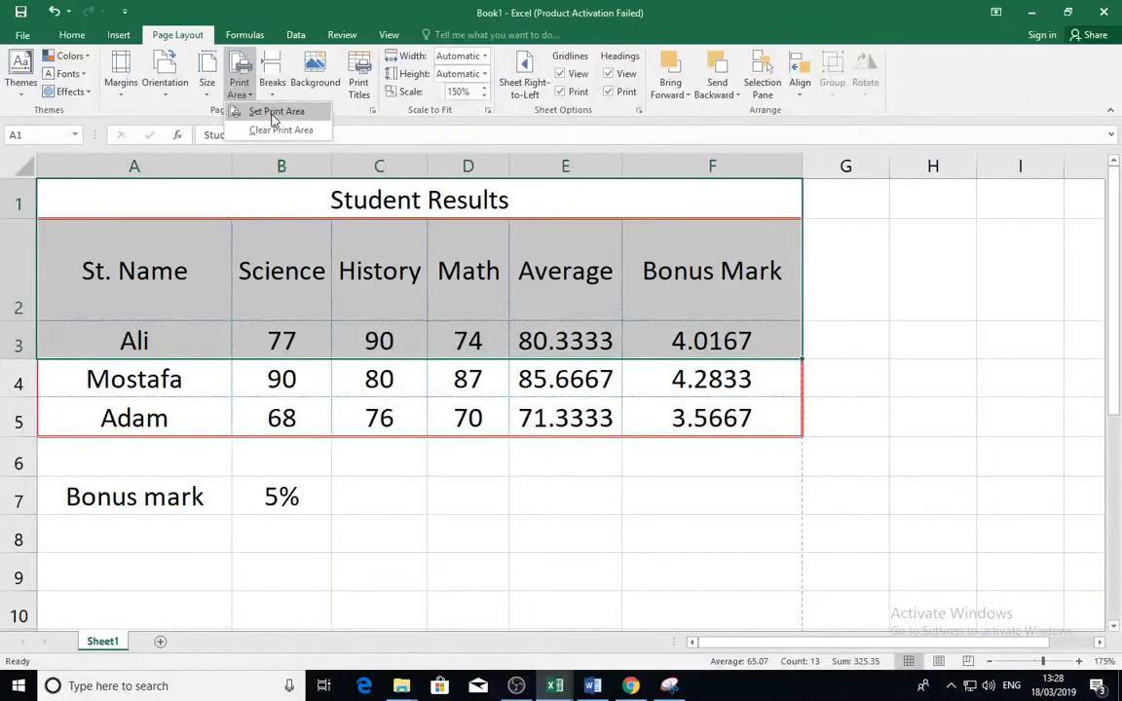
click(274, 114)
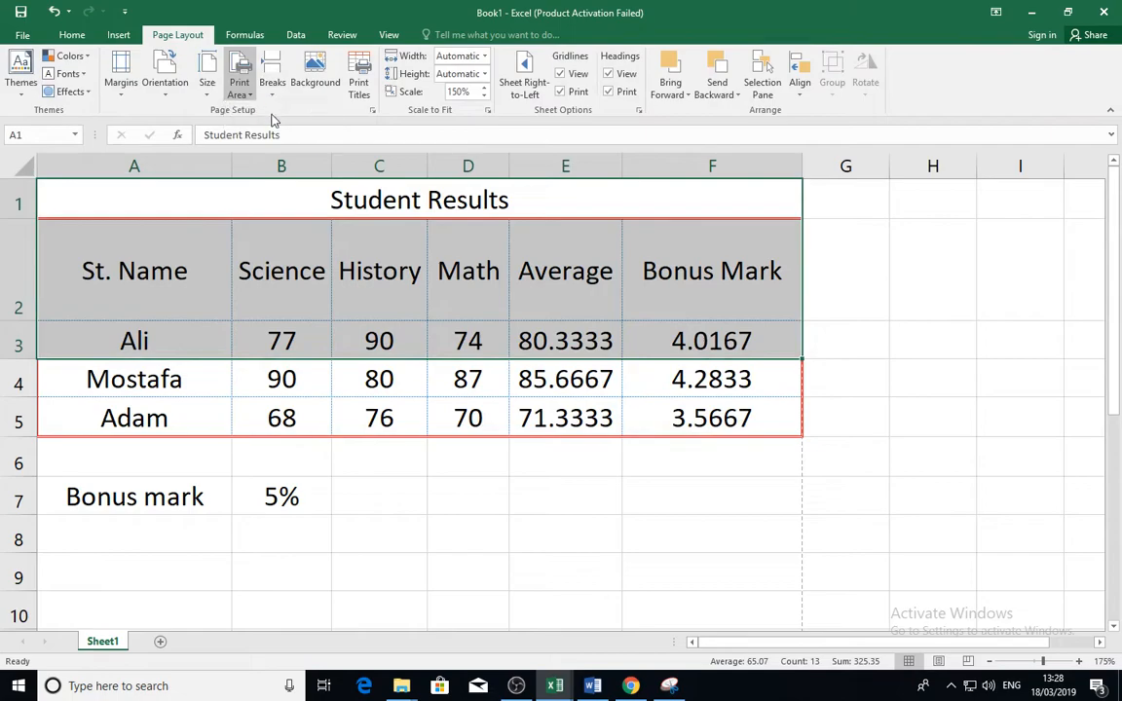
Step: Examine the print area in Page Break Preview, and check it in the print preview
click(389, 34)
click(61, 78)
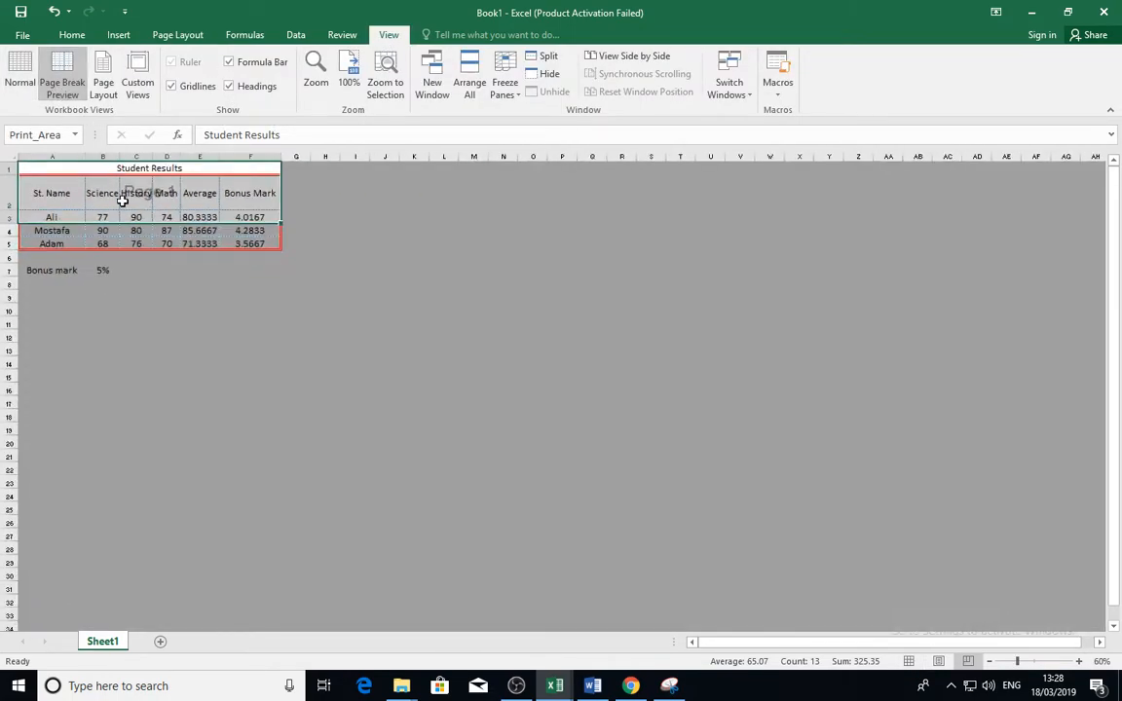
click(199, 374)
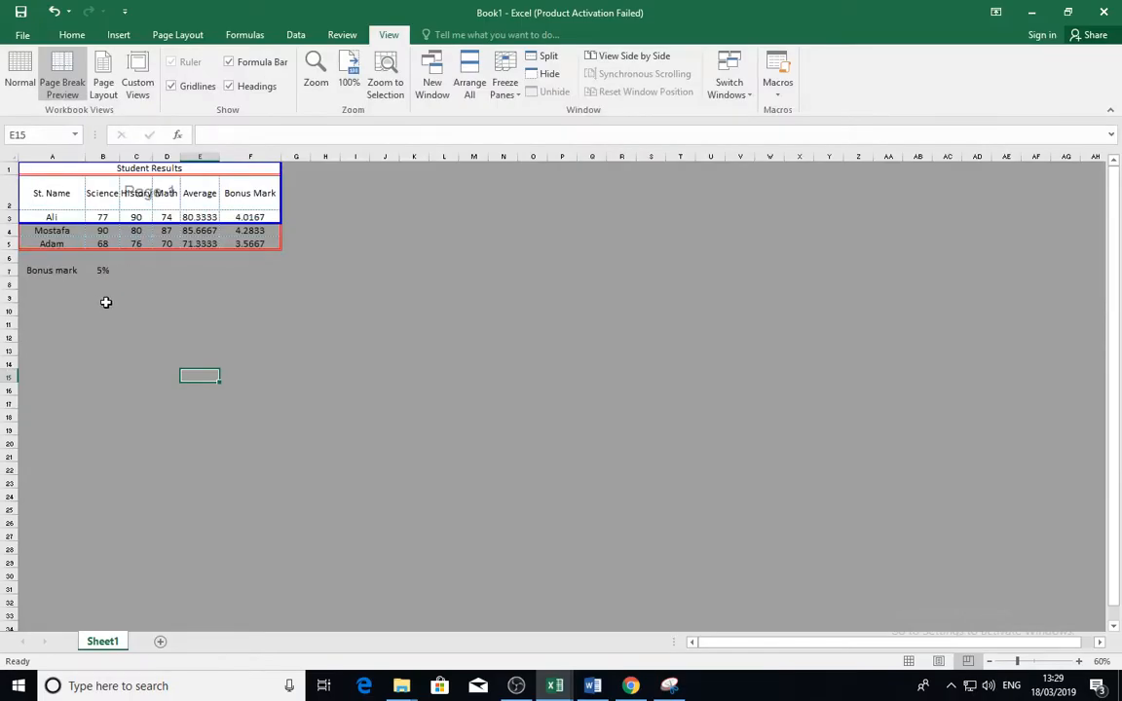
scroll(107, 300, up, 3)
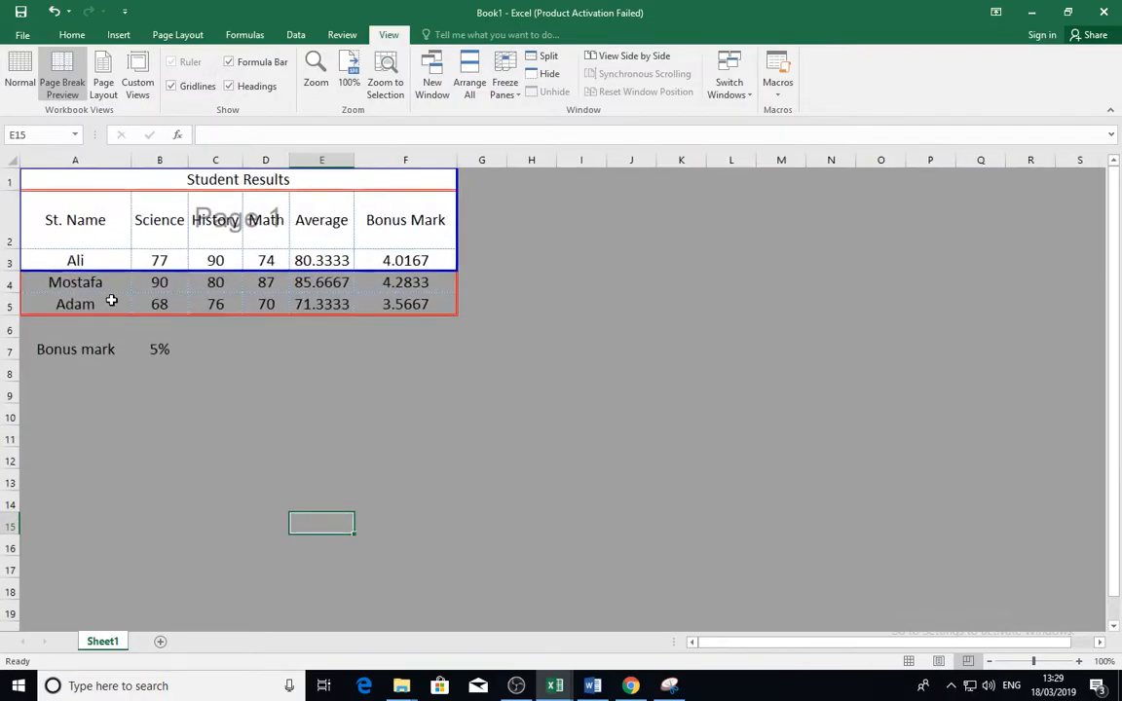
scroll(125, 299, up, 1)
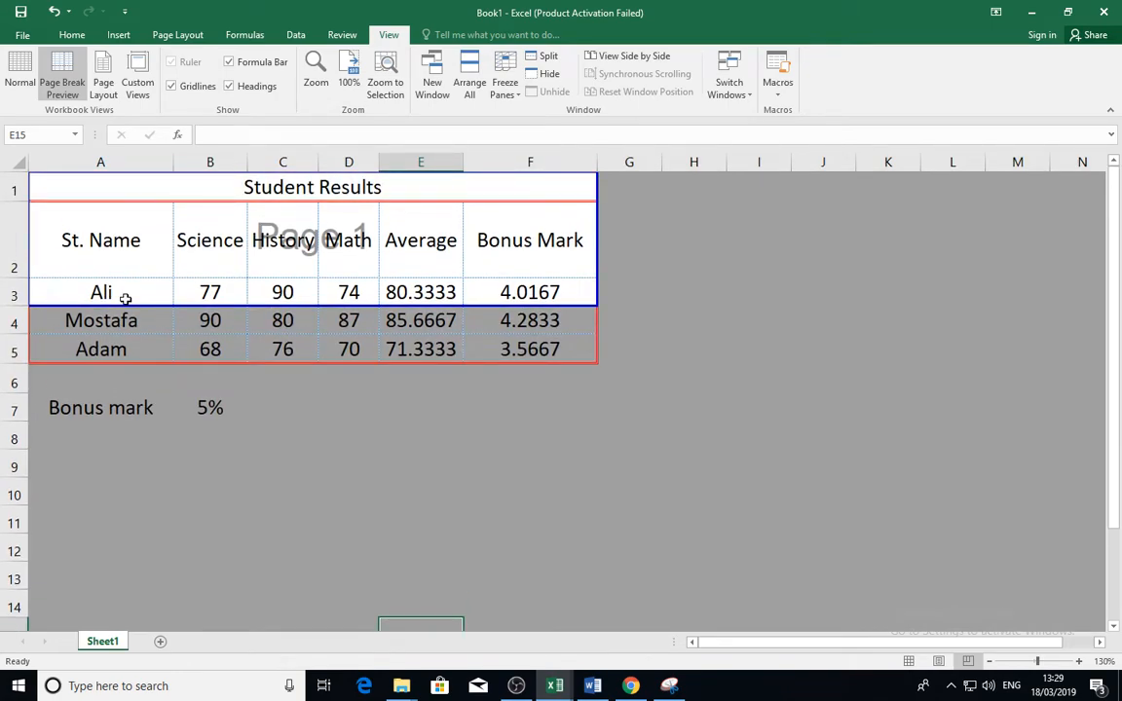
click(22, 34)
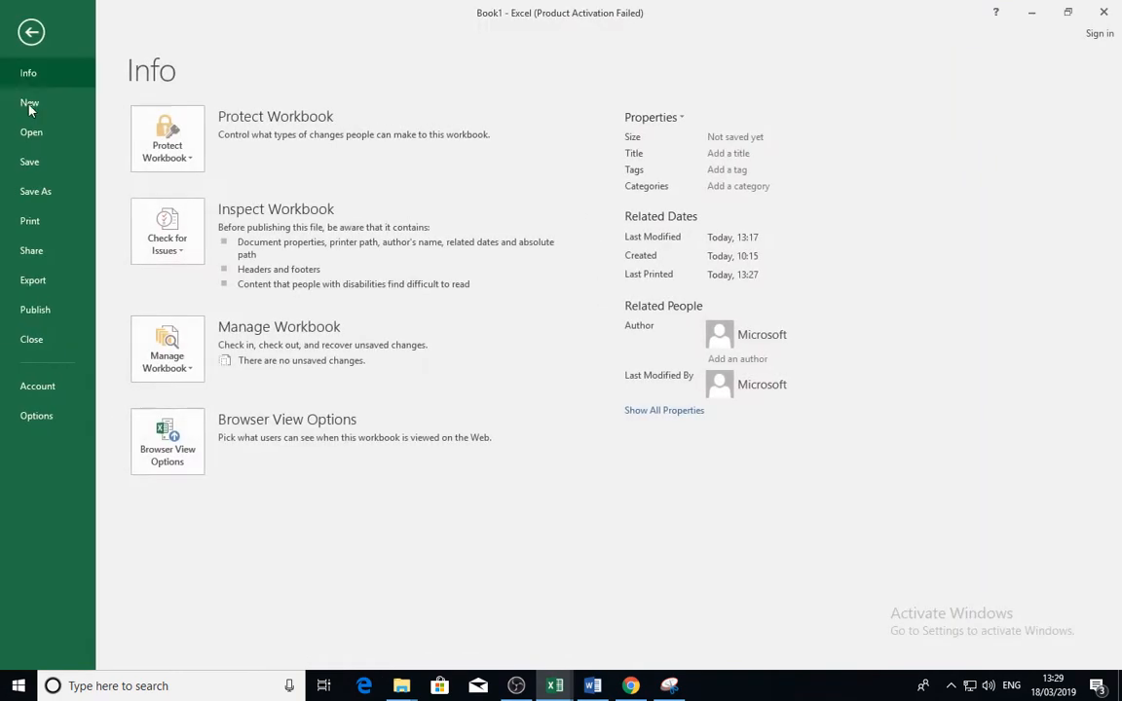
click(30, 220)
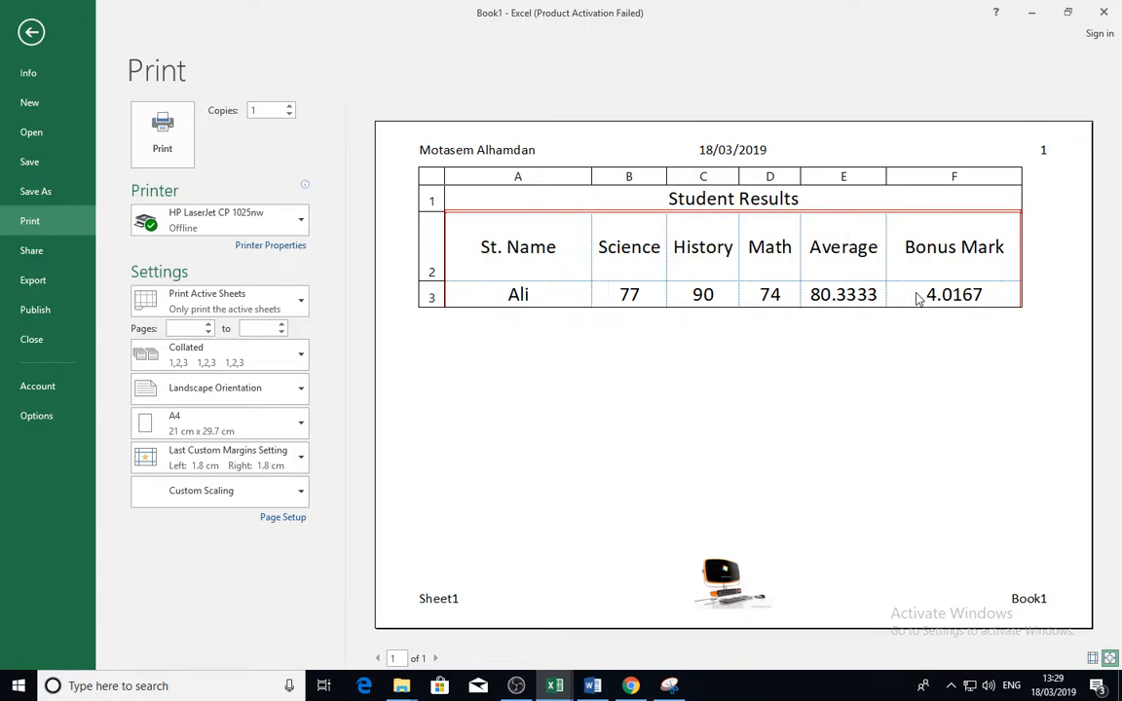
Step: Return to the worksheet from the print preview and clear the print area
click(29, 34)
click(178, 35)
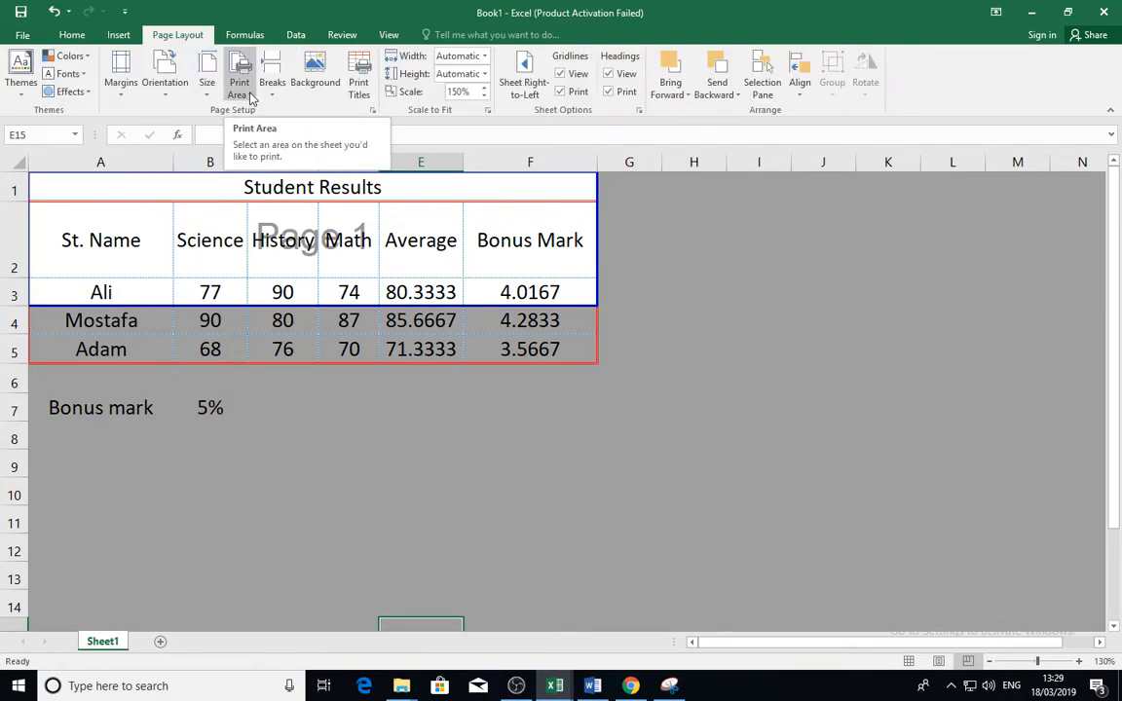
click(249, 94)
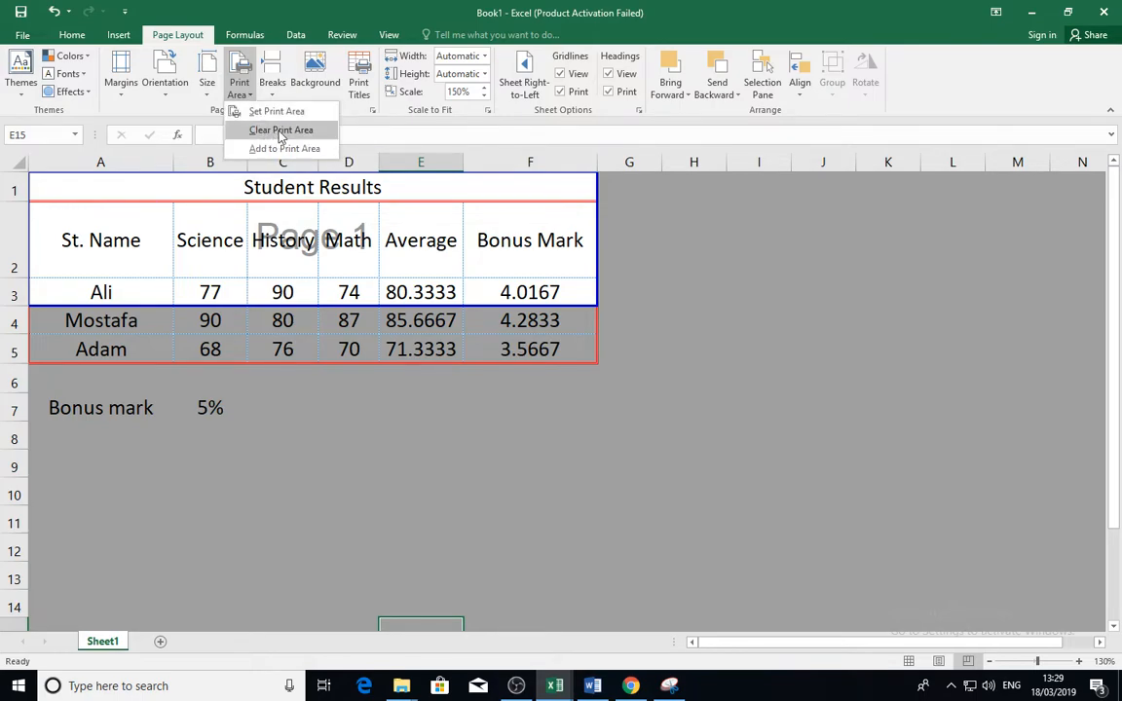
click(280, 132)
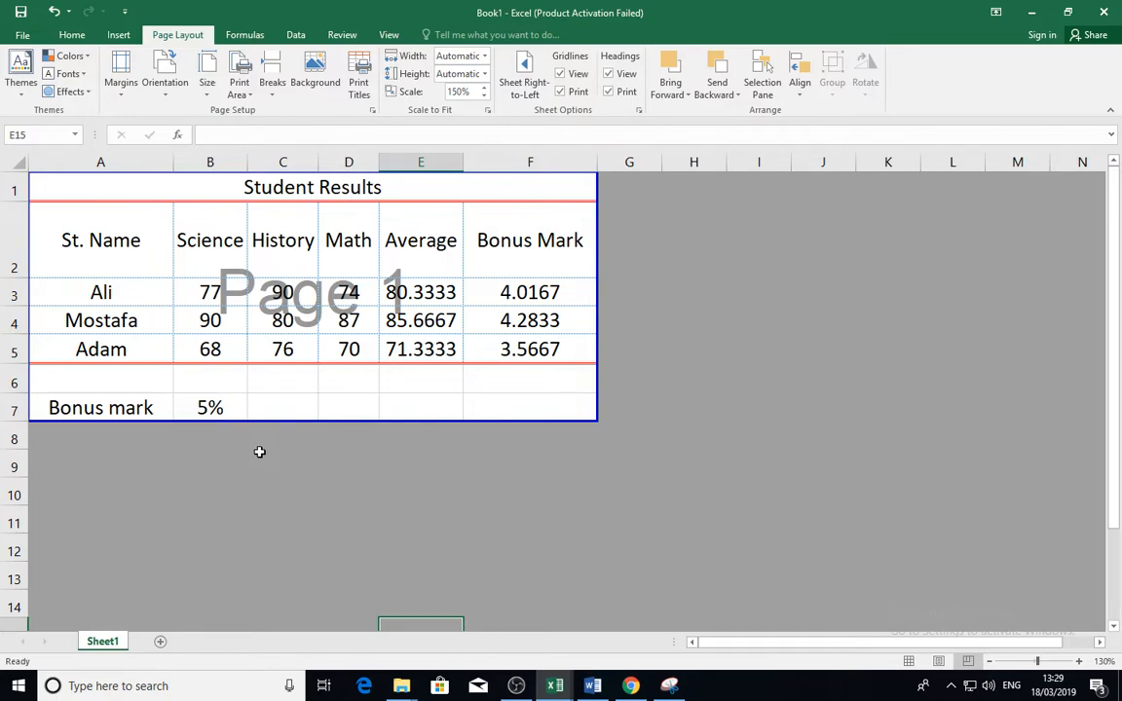
click(249, 95)
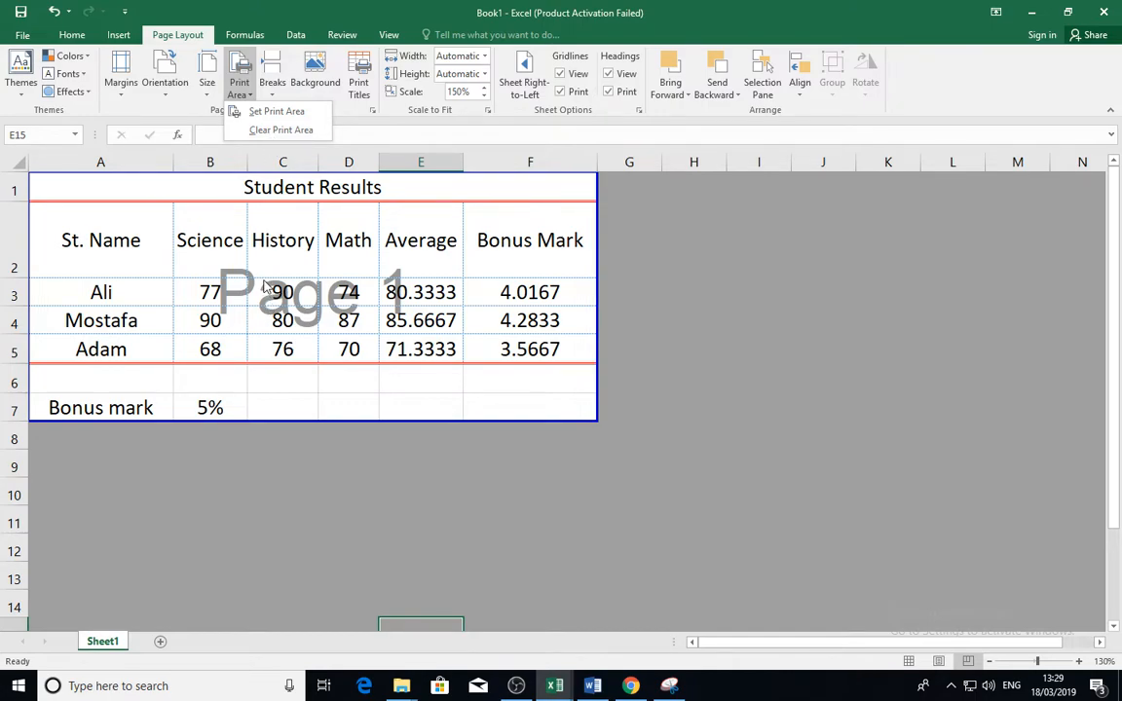
click(302, 250)
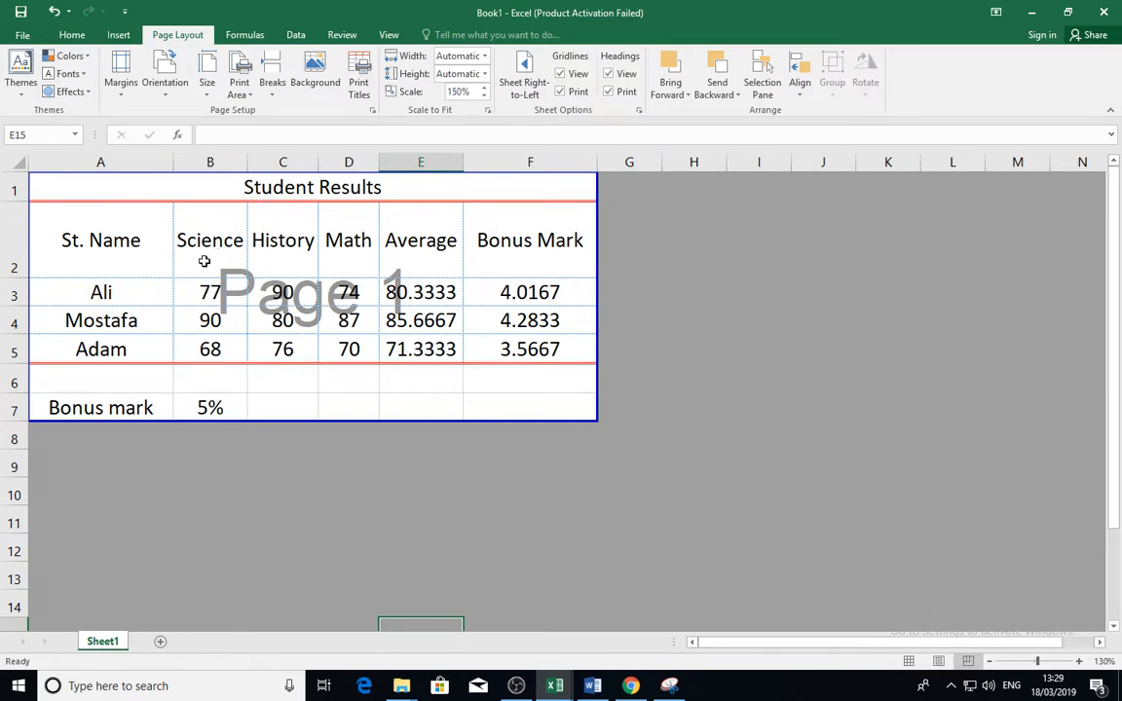
Step: Insert a horizontal page break above row 4, between the first and second student rows
click(8, 320)
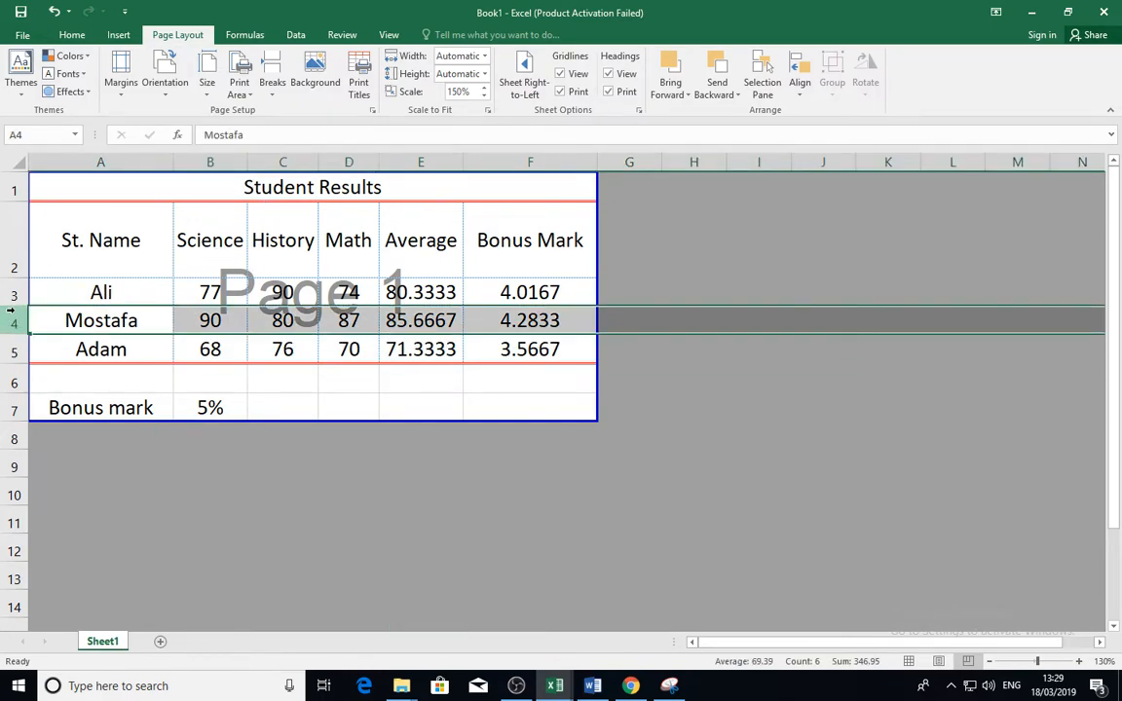
click(271, 82)
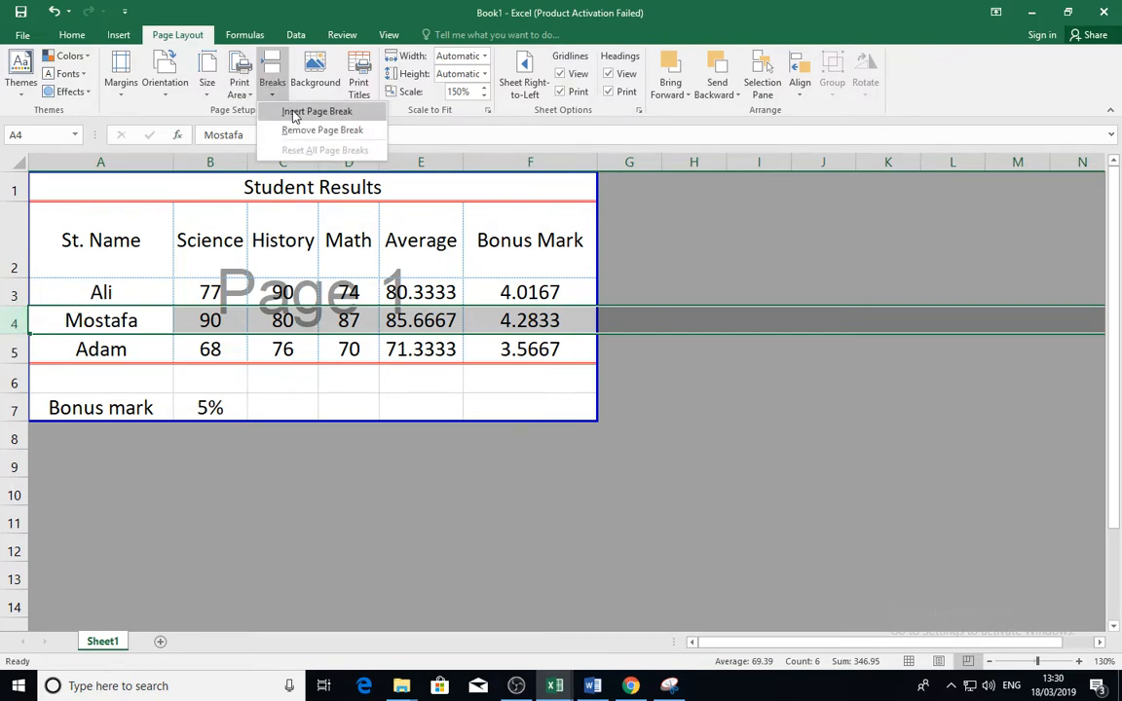
click(294, 113)
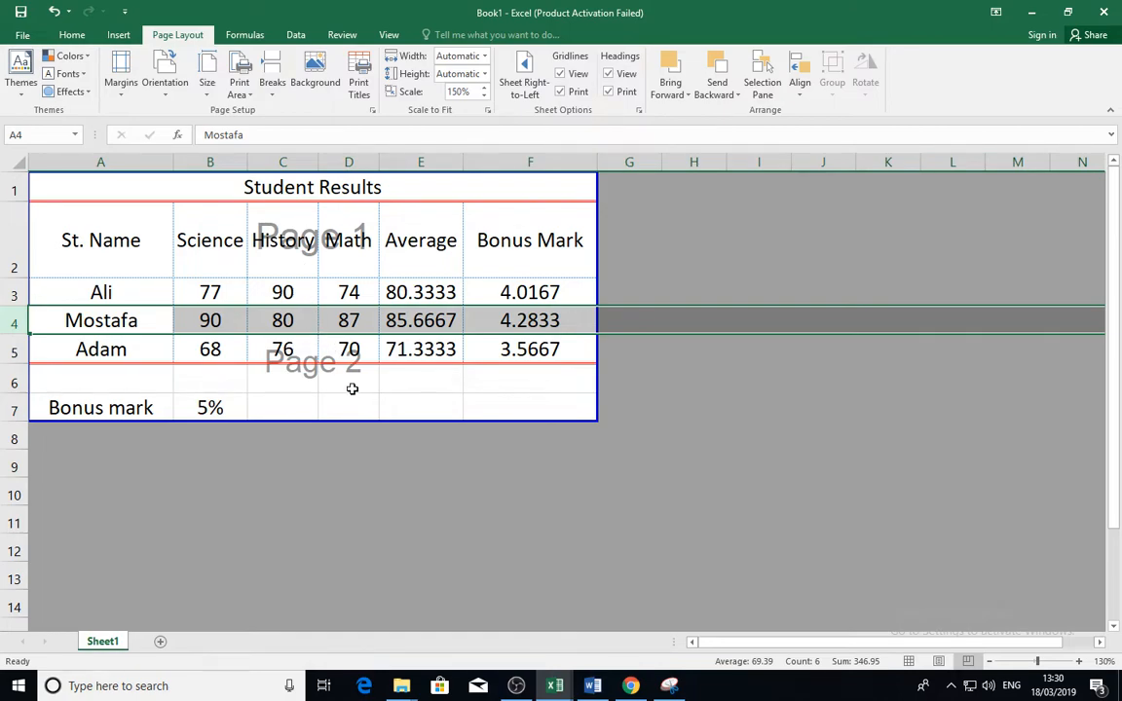
click(385, 437)
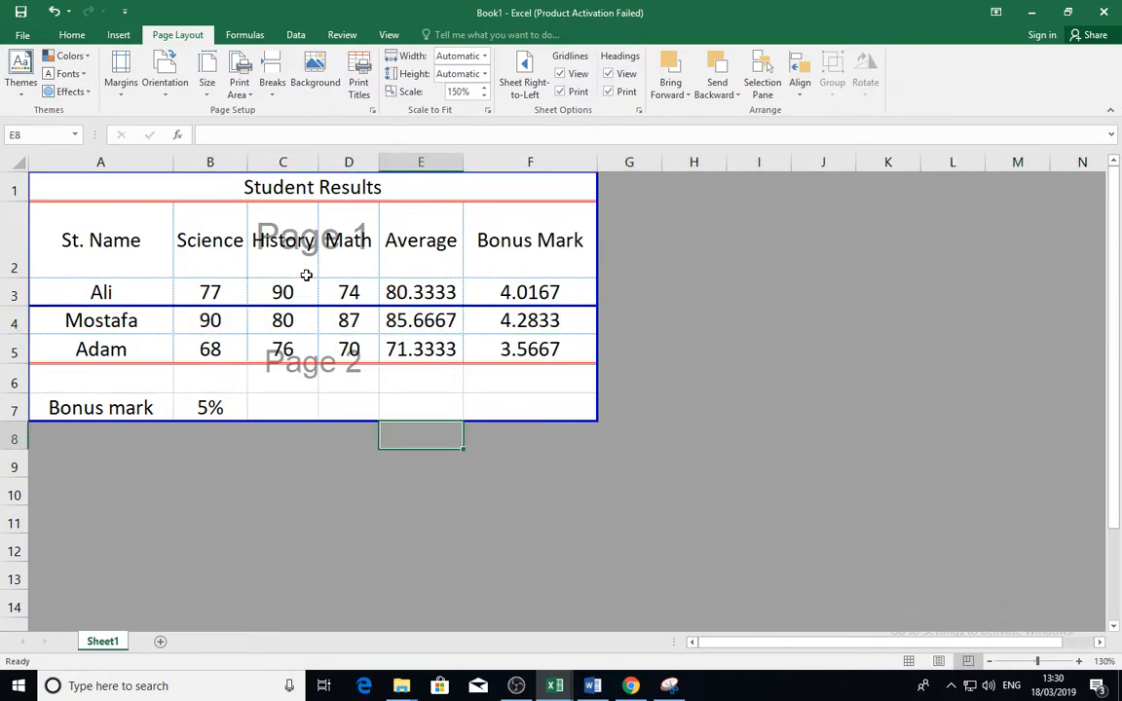
Step: Check both pages of the split worksheet in the print preview and return to the sheet
click(21, 35)
click(34, 224)
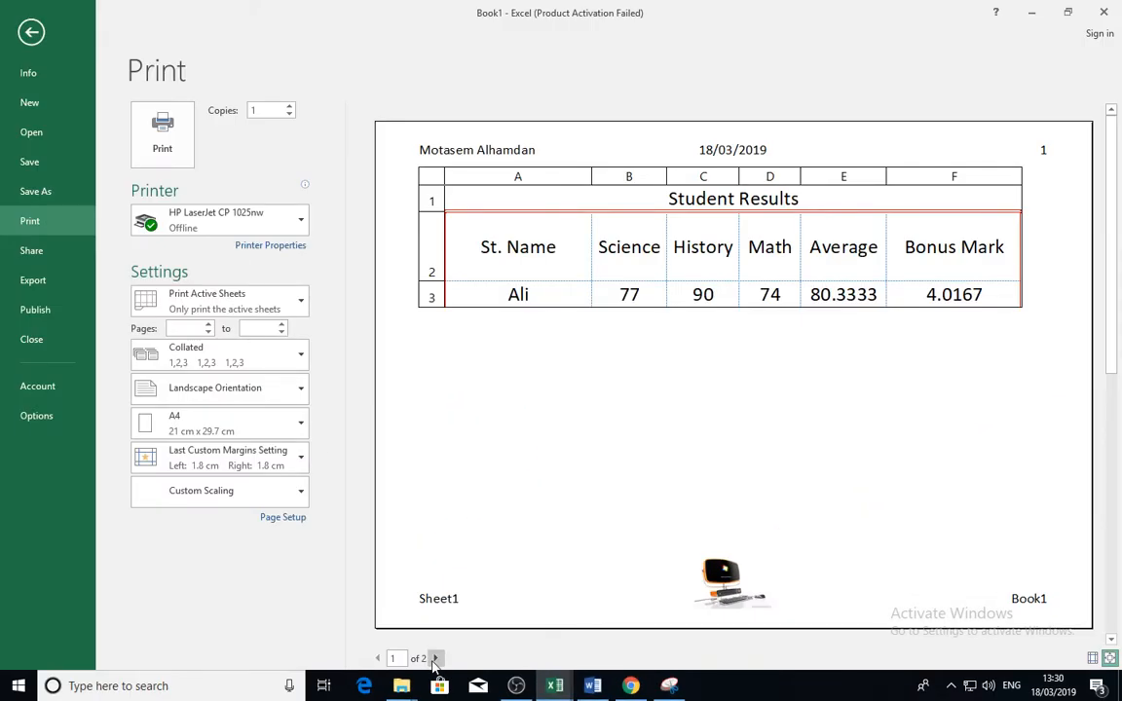
click(484, 591)
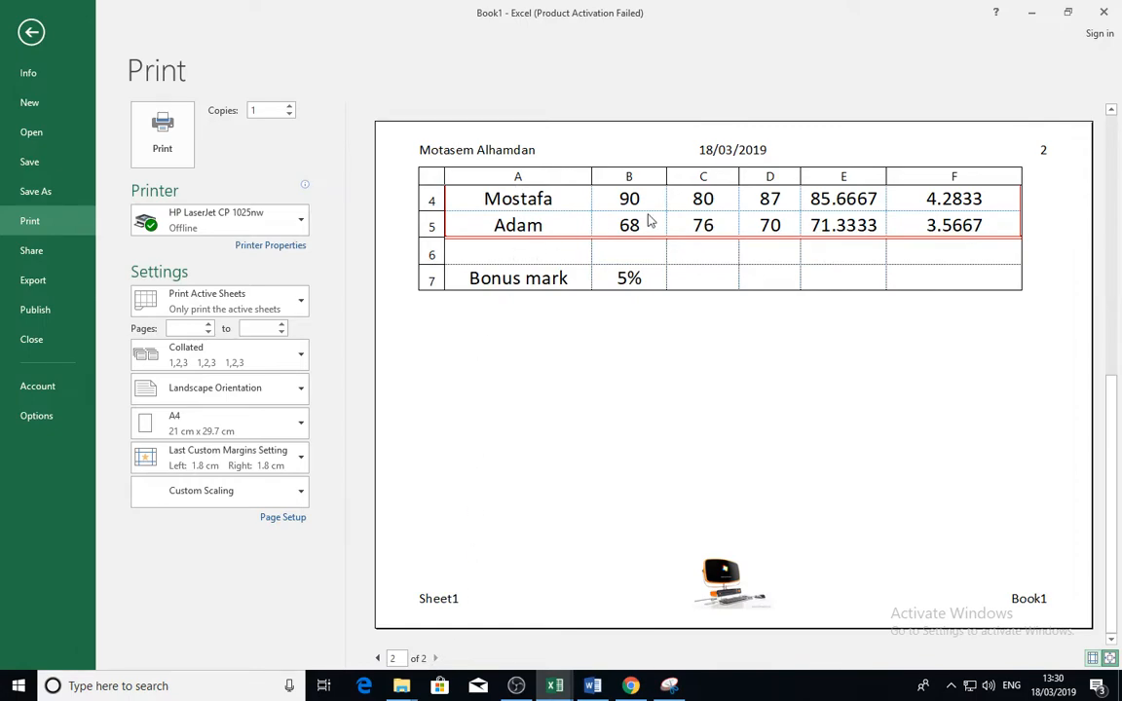
click(379, 659)
click(32, 34)
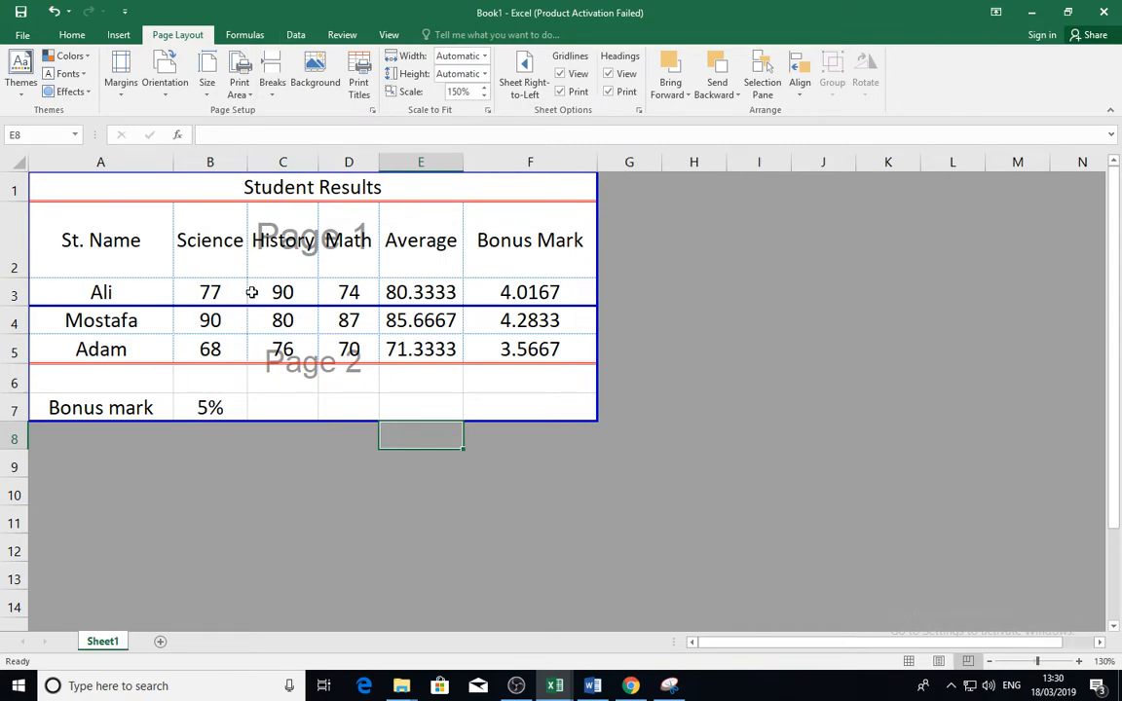
click(273, 231)
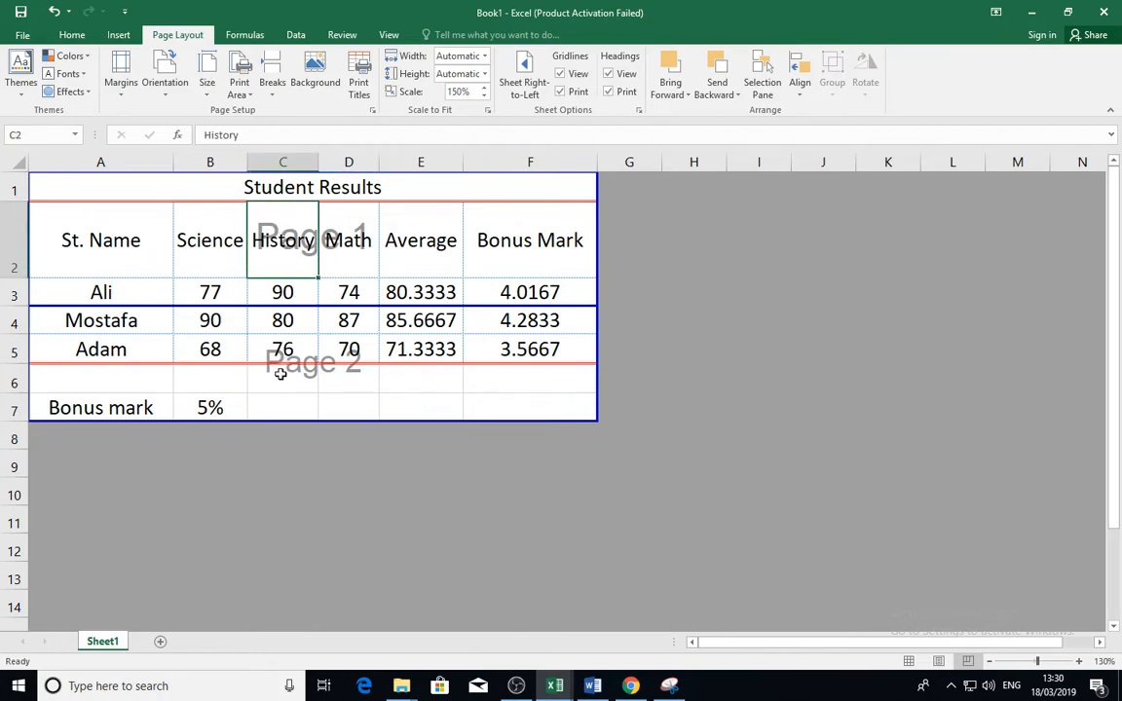
click(277, 367)
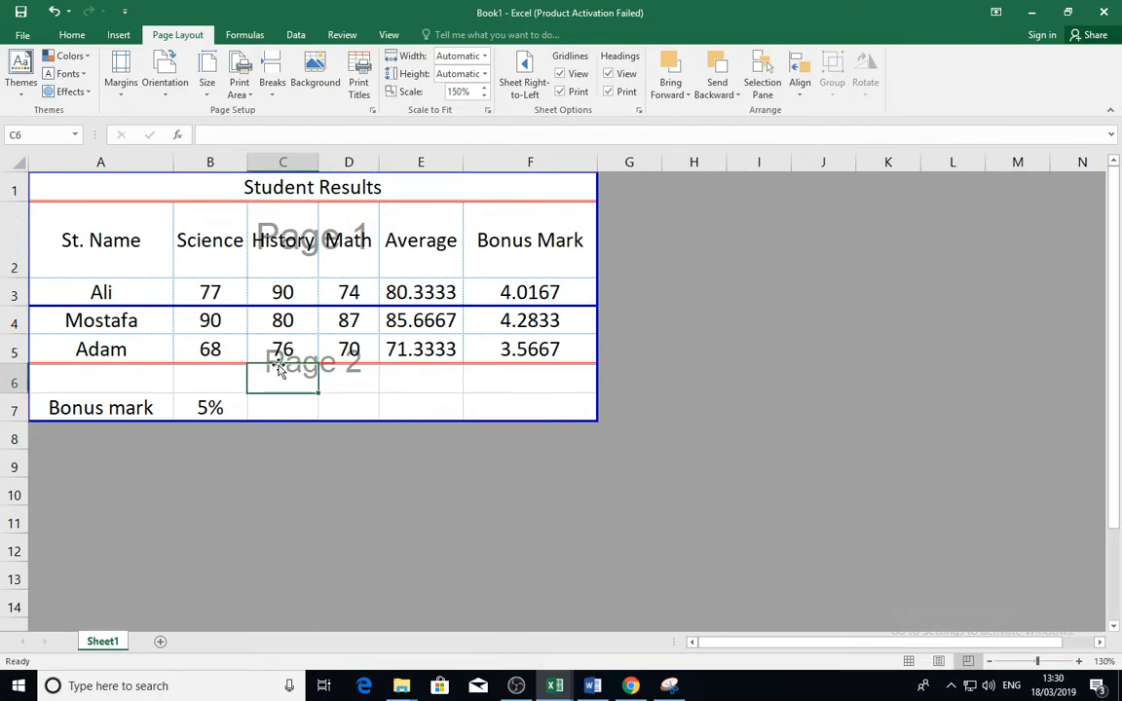